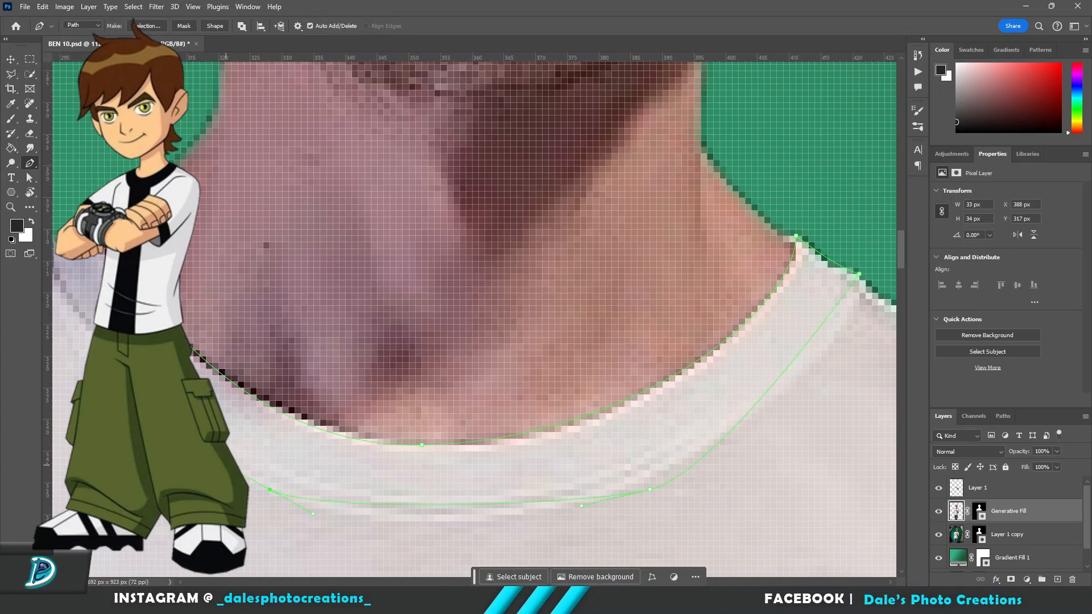
Step: Outline the T-shirt's collar with a curved Pen path and fill the band with dark grey on a new layer
{"action": "scroll", "coordinate": [307, 378], "scroll_direction": "right", "scroll_amount": 6}
{"action": "scroll", "coordinate": [307, 378], "scroll_direction": "down", "scroll_amount": 3}
{"action": "left_click_drag", "start_coordinate": [600, 470], "coordinate": [600, 482]}
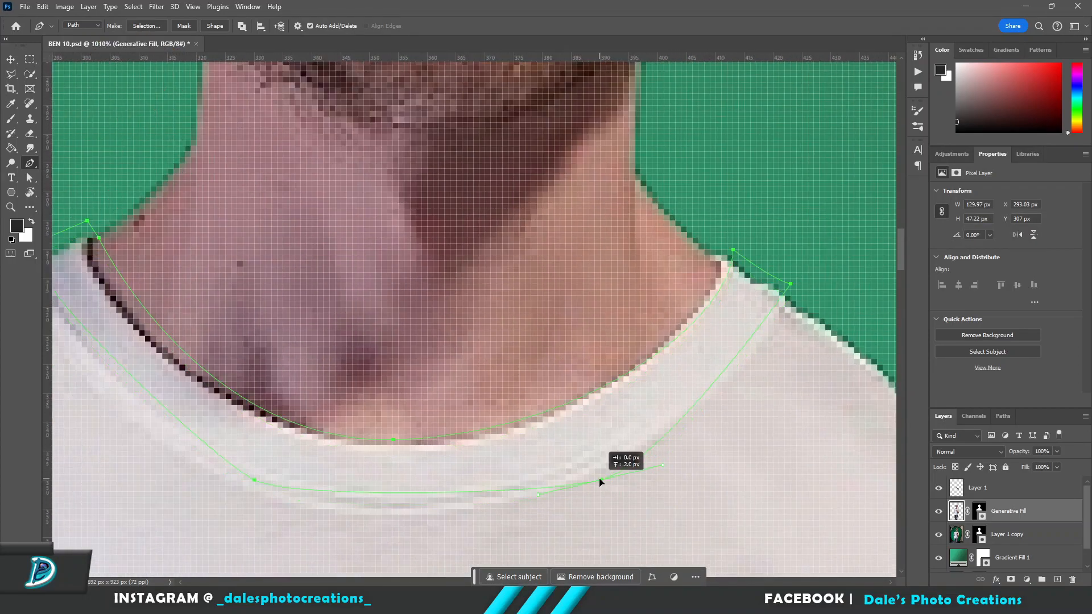
{"action": "scroll", "coordinate": [694, 343], "scroll_direction": "down", "scroll_amount": 1}
{"action": "left_click", "coordinate": [139, 303]}
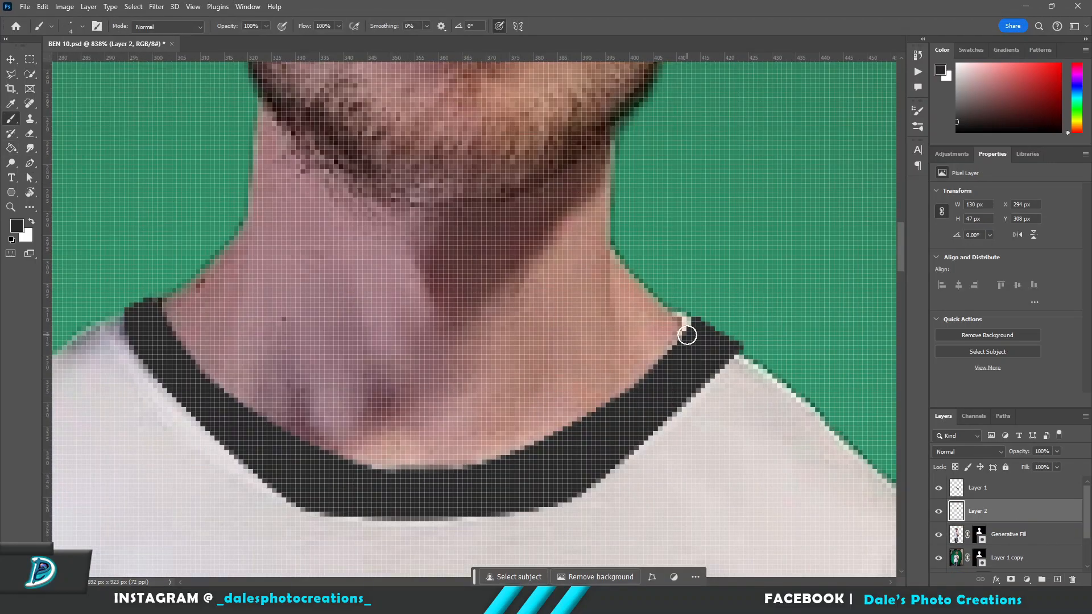
Step: Clip the dark trim layer to the subject and paint a band along the hanging arm's sleeve hem
{"action": "key", "text": "ctrl+0"}
{"action": "scroll", "coordinate": [351, 275], "scroll_direction": "up", "scroll_amount": 4}
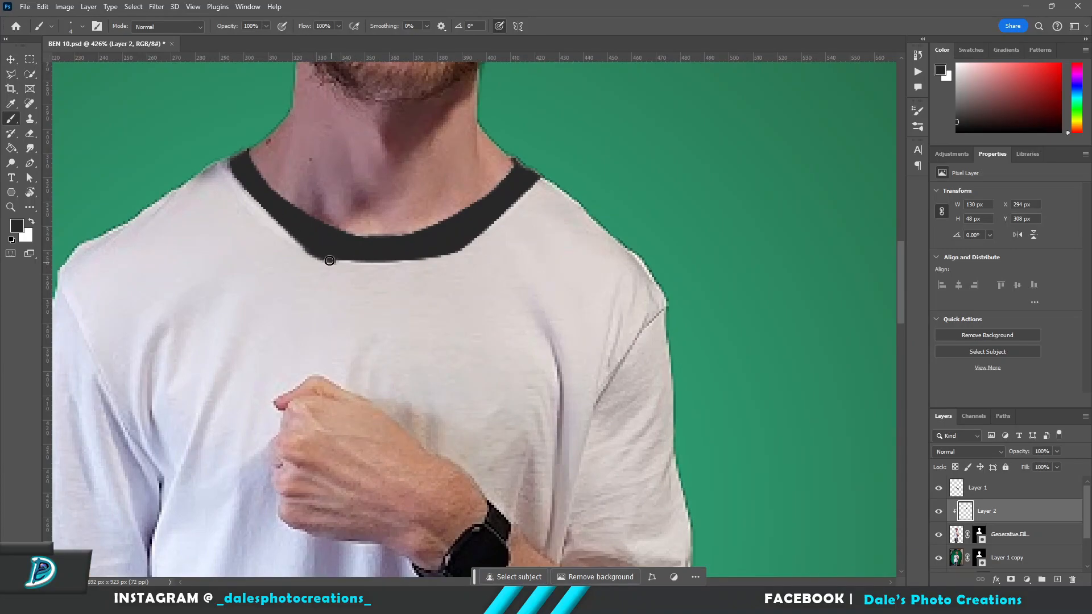
{"action": "scroll", "coordinate": [400, 233], "scroll_direction": "up", "scroll_amount": 1}
{"action": "scroll", "coordinate": [400, 233], "scroll_direction": "down", "scroll_amount": 3}
{"action": "left_click_drag", "start_coordinate": [300, 310], "coordinate": [319, 335]}
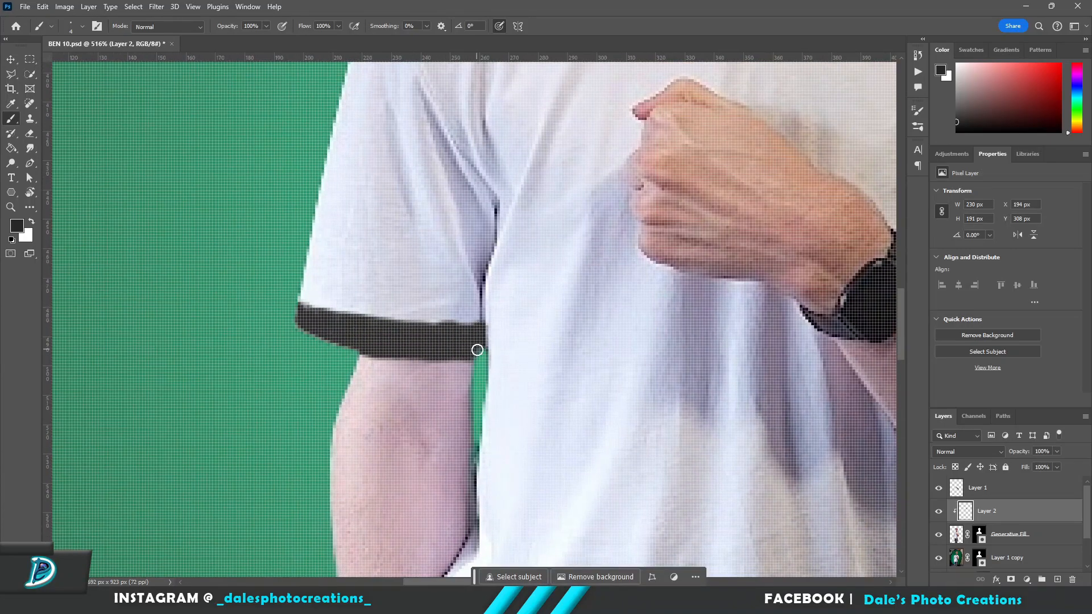
Step: Paint a dark band along the bent arm's sleeve hem and erase the excess at its outer end
{"action": "scroll", "coordinate": [398, 341], "scroll_direction": "down", "scroll_amount": 2}
{"action": "scroll", "coordinate": [353, 394], "scroll_direction": "up", "scroll_amount": 1}
{"action": "key", "text": "ctrl+0"}
{"action": "scroll", "coordinate": [531, 440], "scroll_direction": "up", "scroll_amount": 5}
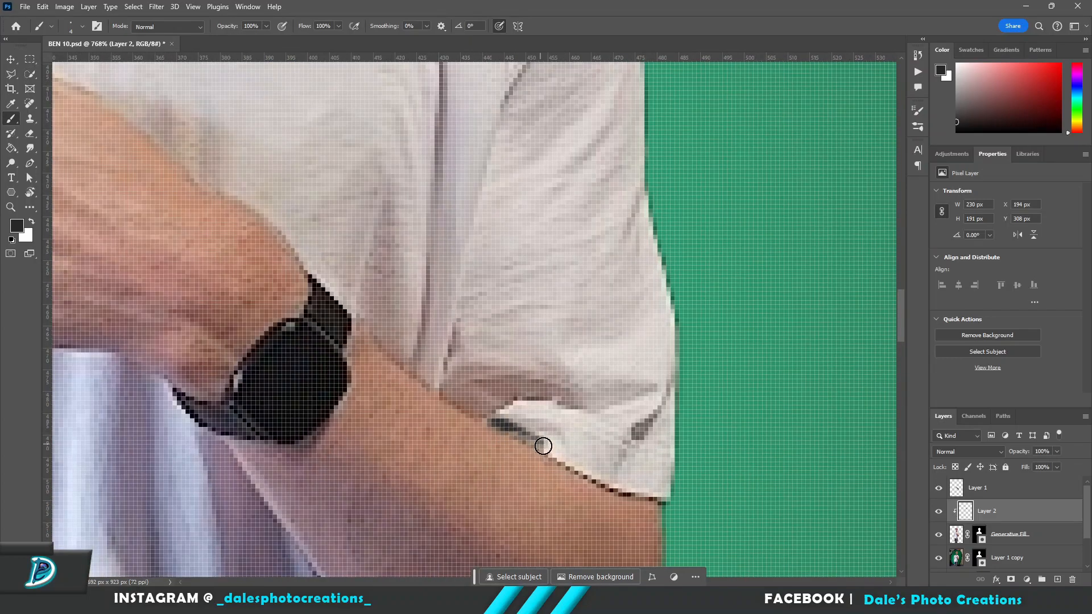
{"action": "mouse_move", "coordinate": [523, 431]}
{"action": "left_mouse_down"}
{"action": "mouse_move", "coordinate": [531, 410]}
{"action": "mouse_move", "coordinate": [666, 479]}
{"action": "left_mouse_up"}
{"action": "left_click_drag", "start_coordinate": [540, 410], "coordinate": [643, 474]}
{"action": "key", "text": "ctrl+0"}
{"action": "scroll", "coordinate": [568, 455], "scroll_direction": "up", "scroll_amount": 5}
{"action": "mouse_move", "coordinate": [483, 426]}
{"action": "left_mouse_down"}
{"action": "mouse_move", "coordinate": [646, 504]}
{"action": "mouse_move", "coordinate": [580, 483]}
{"action": "left_mouse_up"}
{"action": "key", "text": "e"}
{"action": "left_click_drag", "start_coordinate": [654, 487], "coordinate": [652, 490]}
{"action": "key", "text": "b"}
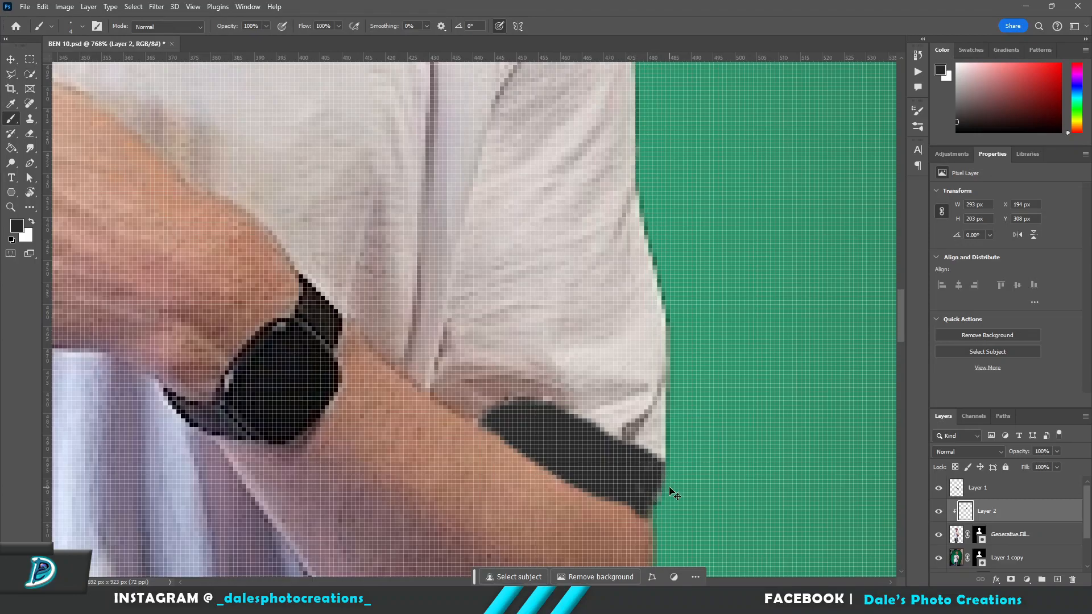
Step: Paint a thin dark band along the entire bottom hem of the T-shirt
{"action": "scroll", "coordinate": [654, 489], "scroll_direction": "down", "scroll_amount": 2}
{"action": "key", "text": "ctrl+0"}
{"action": "scroll", "coordinate": [285, 398], "scroll_direction": "up", "scroll_amount": 5}
{"action": "left_click", "coordinate": [274, 392]}
{"action": "left_click_drag", "start_coordinate": [282, 421], "coordinate": [370, 472]}
{"action": "scroll", "coordinate": [369, 472], "scroll_direction": "down", "scroll_amount": 3}
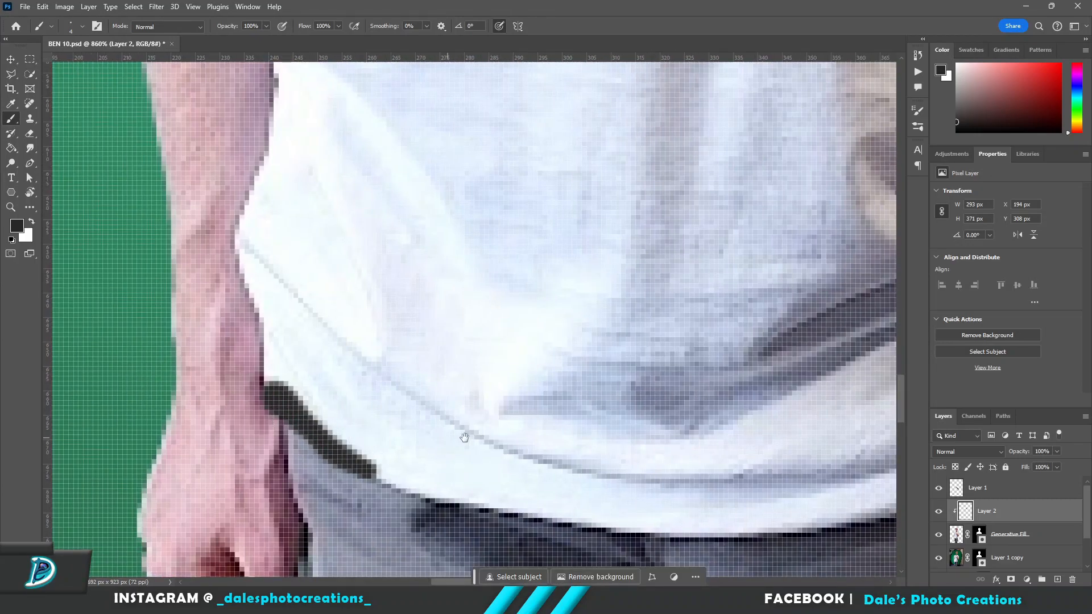
{"action": "scroll", "coordinate": [451, 414], "scroll_direction": "up", "scroll_amount": 3}
{"action": "scroll", "coordinate": [341, 370], "scroll_direction": "down", "scroll_amount": 3}
{"action": "scroll", "coordinate": [171, 319], "scroll_direction": "up", "scroll_amount": 3}
{"action": "left_click_drag", "start_coordinate": [245, 335], "coordinate": [116, 305]}
{"action": "scroll", "coordinate": [117, 305], "scroll_direction": "down", "scroll_amount": 3}
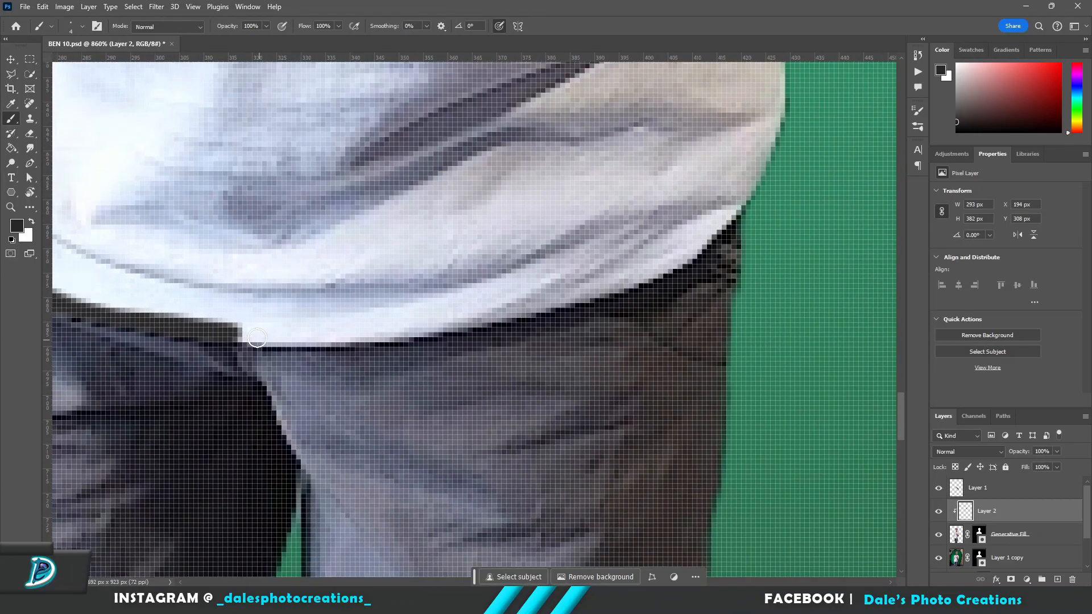
{"action": "scroll", "coordinate": [389, 324], "scroll_direction": "up", "scroll_amount": 3}
{"action": "scroll", "coordinate": [462, 306], "scroll_direction": "down", "scroll_amount": 4}
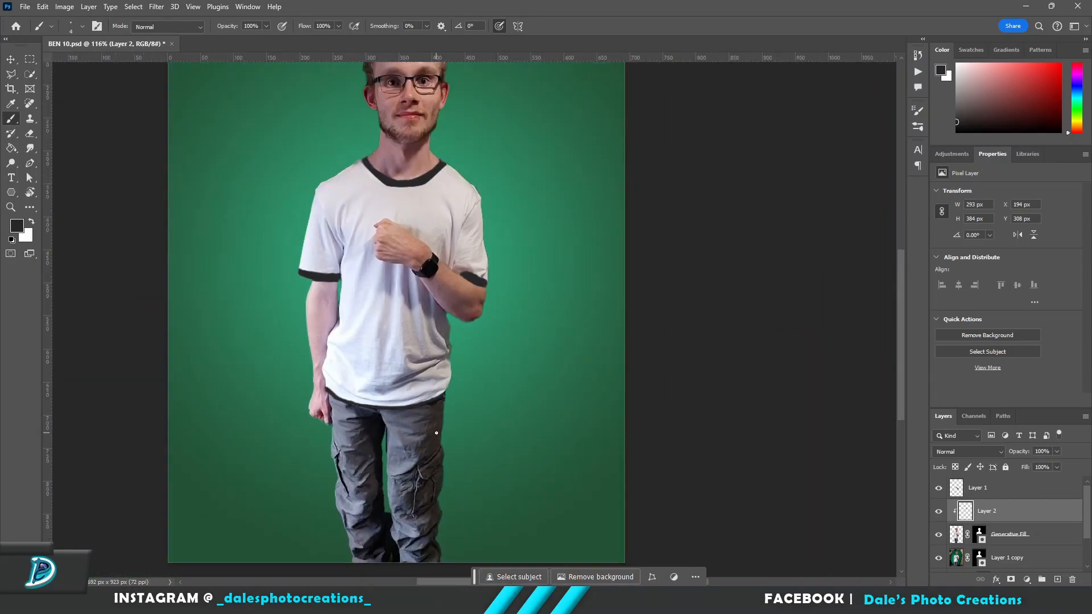
Step: Outline a vertical stripe from collar to bottom hem with the Pen tool and fill it dark, leaving the hand uncovered
{"action": "key", "text": "p"}
{"action": "scroll", "coordinate": [427, 242], "scroll_direction": "up", "scroll_amount": 2}
{"action": "scroll", "coordinate": [427, 242], "scroll_direction": "down", "scroll_amount": 2}
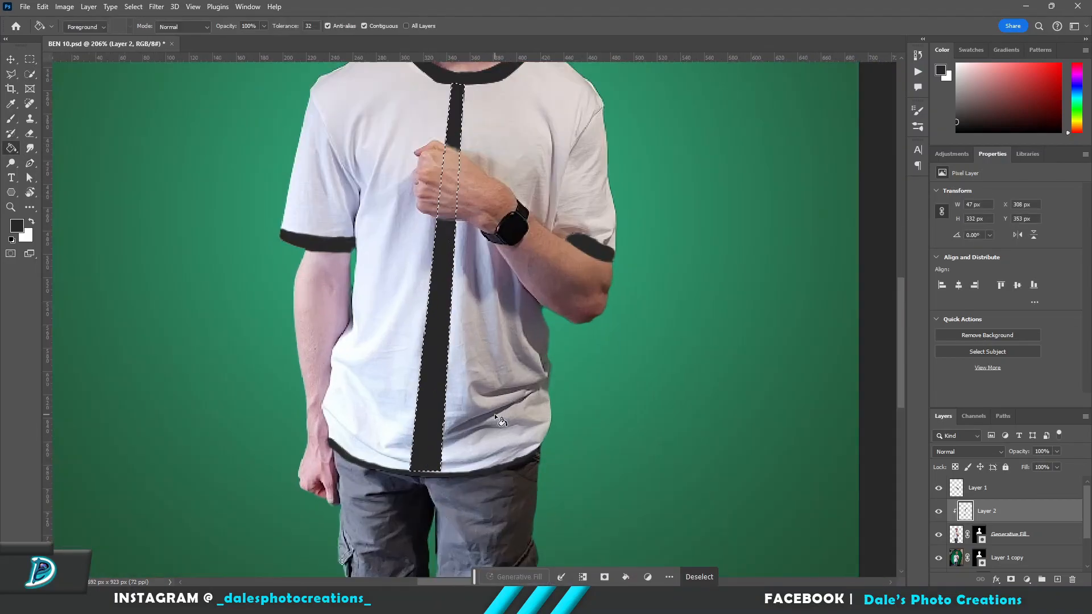
{"action": "key", "text": "b"}
{"action": "scroll", "coordinate": [493, 414], "scroll_direction": "up", "scroll_amount": 2}
{"action": "scroll", "coordinate": [319, 361], "scroll_direction": "down", "scroll_amount": 4}
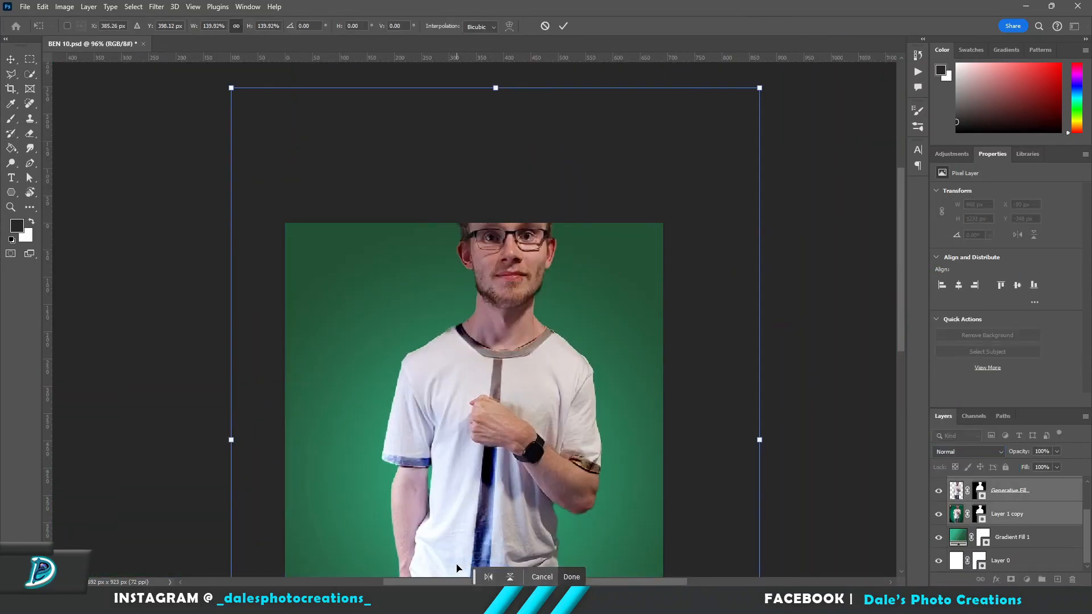
Step: Scale the green hourglass symbol down and fit it onto the watch face
{"action": "scroll", "coordinate": [501, 415], "scroll_direction": "down", "scroll_amount": 2}
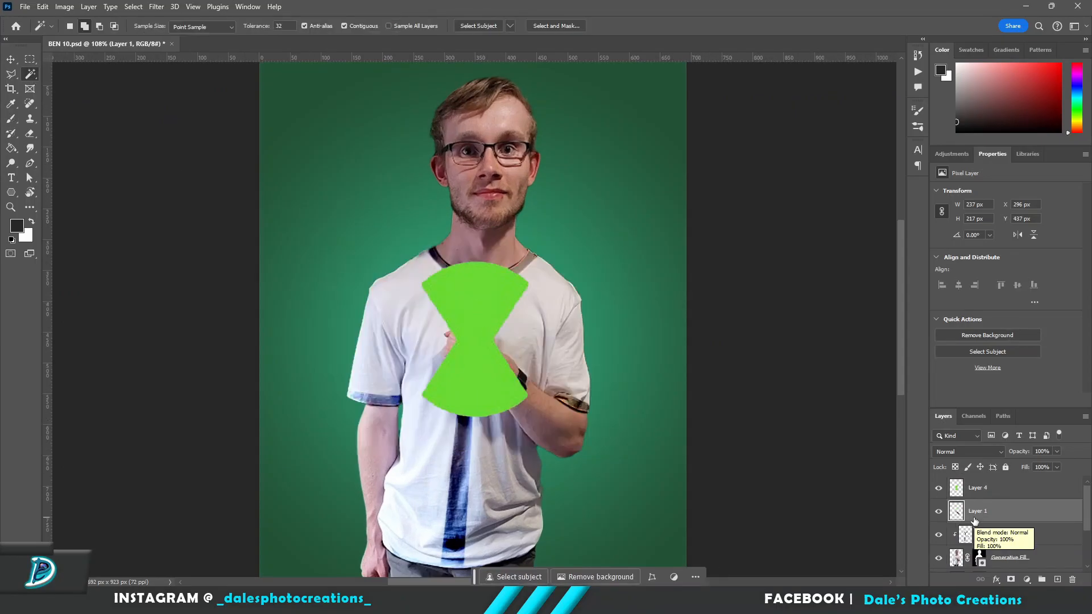
{"action": "key", "text": "ctrl+t"}
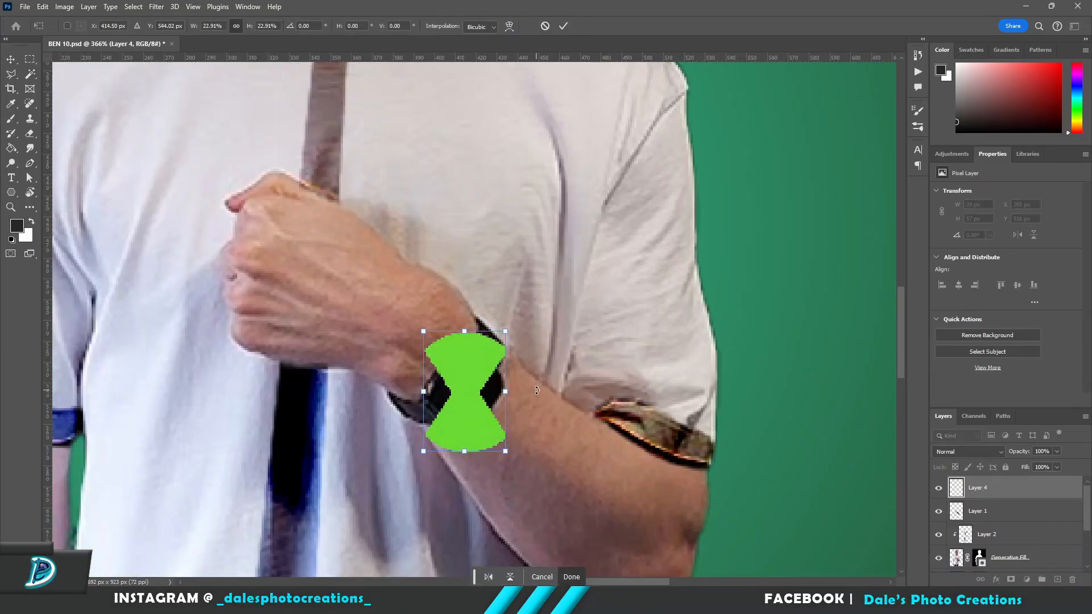
{"action": "left_click_drag", "start_coordinate": [503, 452], "coordinate": [477, 429]}
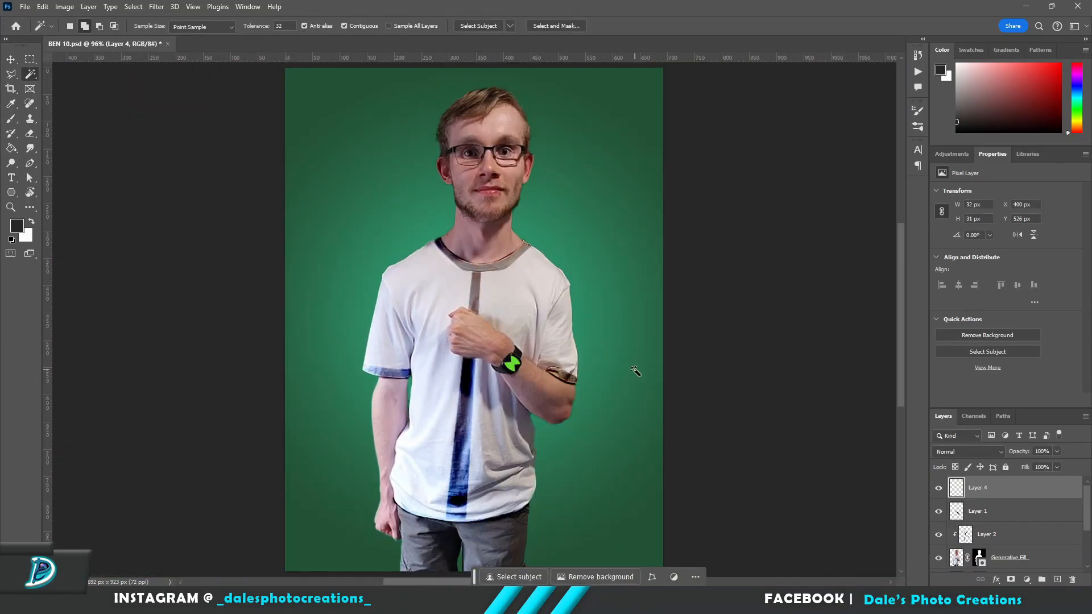
Step: Add an Exposure adjustment layer beneath the green symbol and darken the image with an exposure of -3.22
{"action": "left_click", "coordinate": [951, 154]}
{"action": "left_click", "coordinate": [976, 221]}
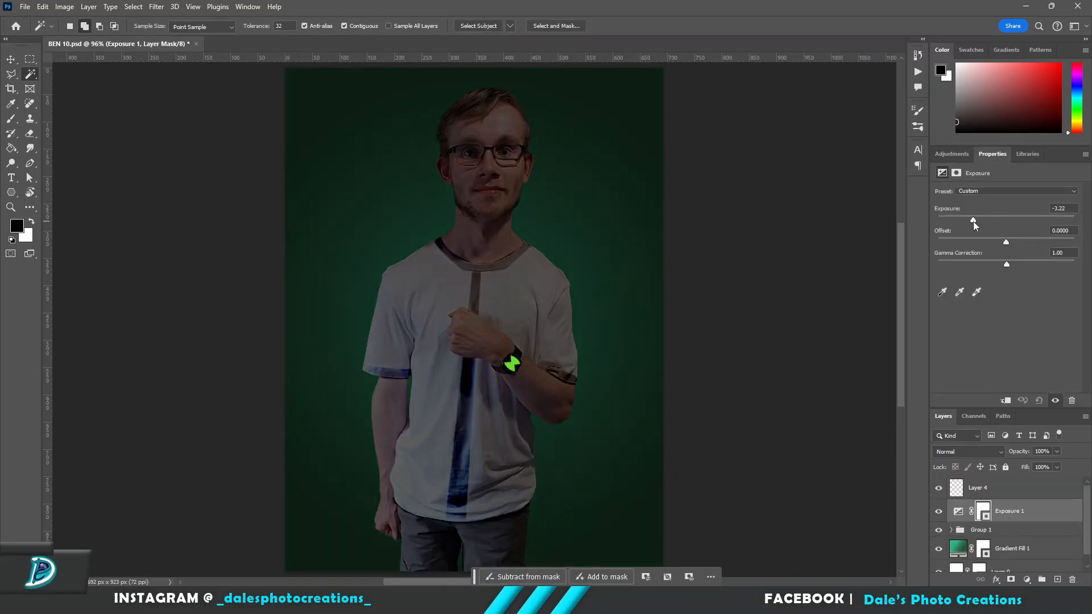
Step: Add a bright green Linear Dodge (Add) colour fill with a black mask and paint a soft glow around the watch
{"action": "left_click", "coordinate": [1000, 488]}
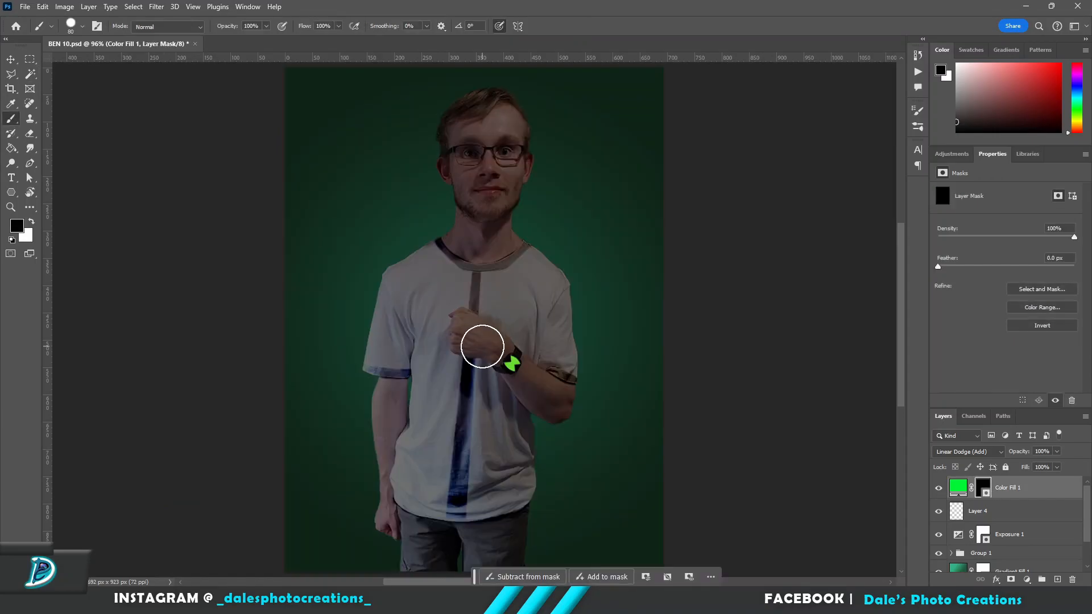
{"action": "left_click", "coordinate": [72, 27]}
{"action": "double_click", "coordinate": [505, 175]}
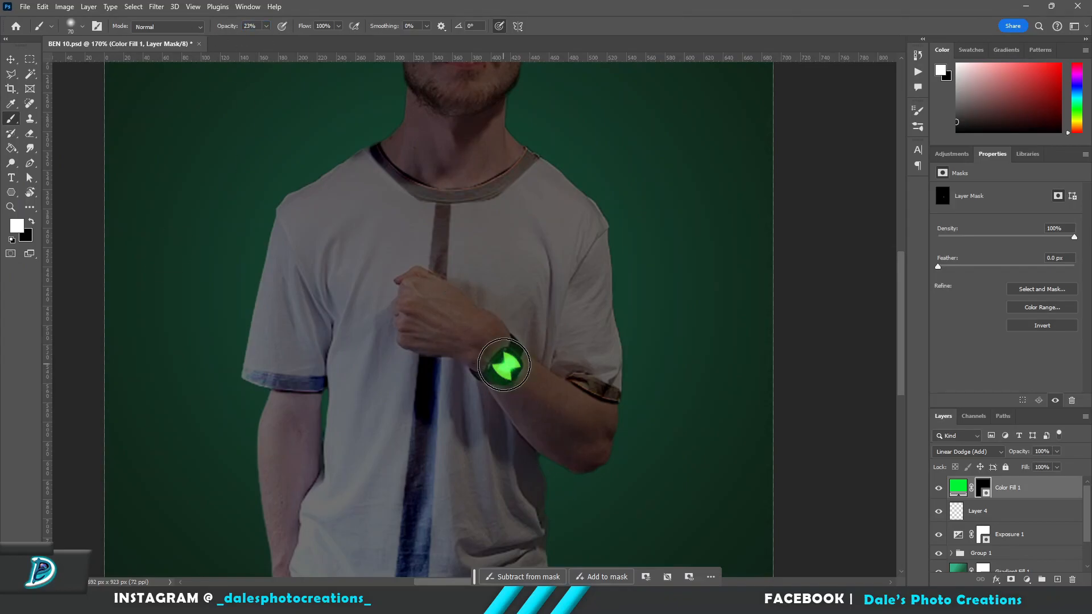
{"action": "key", "text": "bracketright"}
{"action": "key", "text": "bracketright"}
{"action": "key", "text": "bracketright"}
{"action": "key", "text": "bracketright"}
{"action": "key", "text": "bracketright"}
{"action": "key", "text": "bracketright"}
{"action": "scroll", "coordinate": [494, 328], "scroll_direction": "down", "scroll_amount": 8}
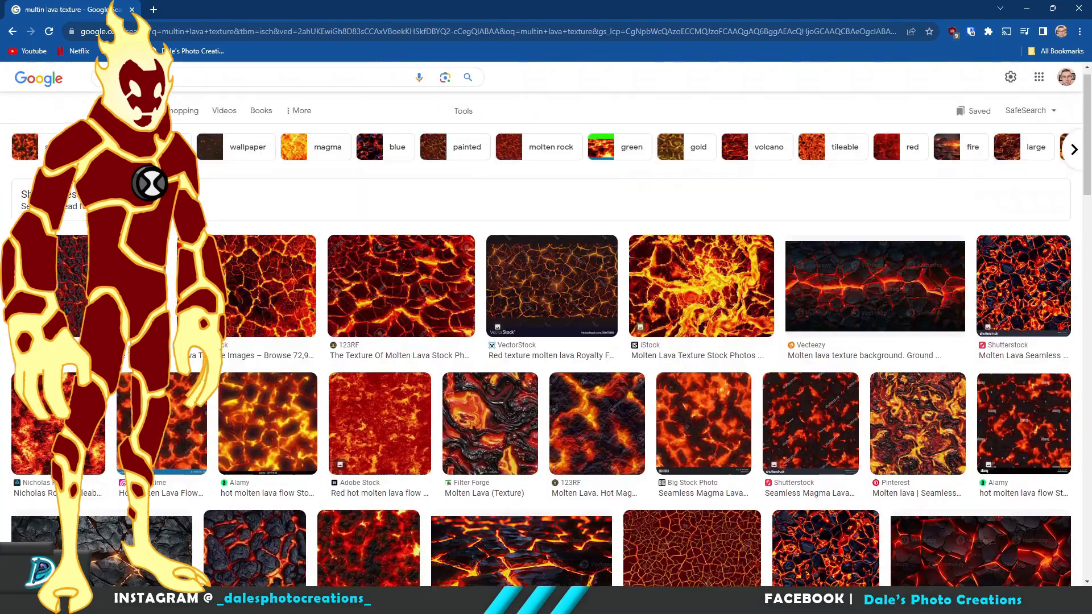
Step: In the browser, find a high-resolution molten lava texture and copy the image
{"action": "scroll", "coordinate": [697, 453], "scroll_direction": "down", "scroll_amount": 5}
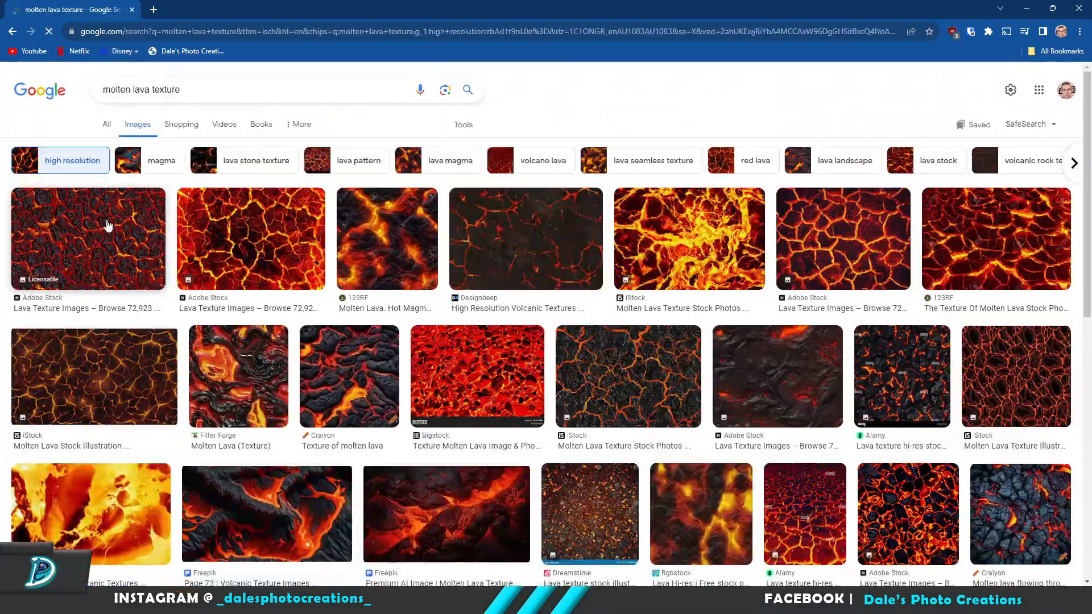
{"action": "left_click", "coordinate": [108, 227]}
{"action": "right_click", "coordinate": [855, 263]}
{"action": "left_click", "coordinate": [887, 444]}
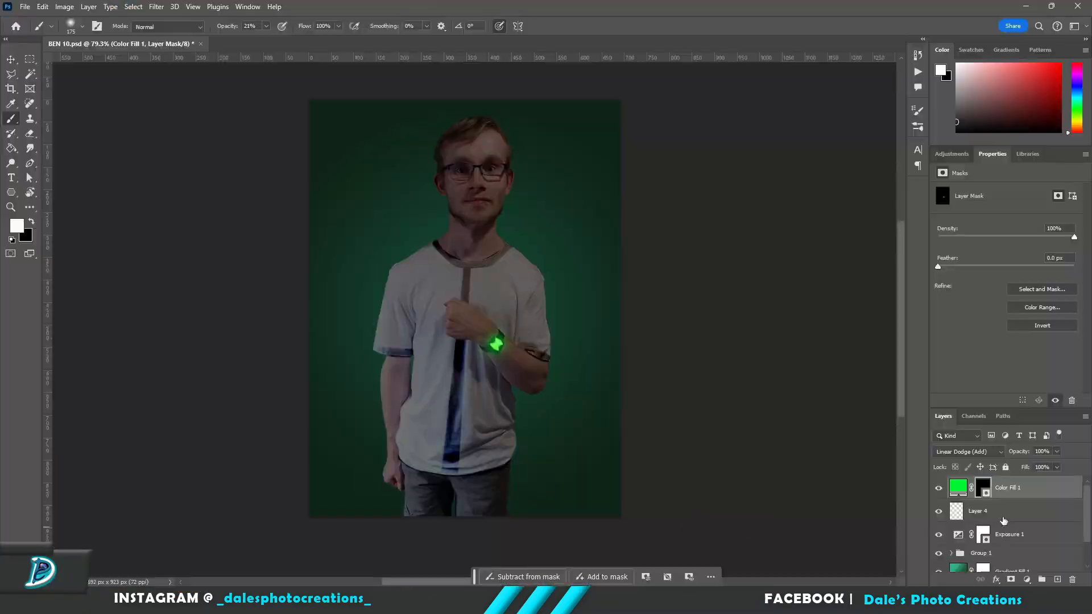
Step: Paste the lava texture into the Photoshop document, copy the subject's mask onto it, and rotate and scale it over the hanging forearm
{"action": "key", "text": "ctrl+v"}
{"action": "left_click_drag", "start_coordinate": [983, 558], "coordinate": [980, 487]}
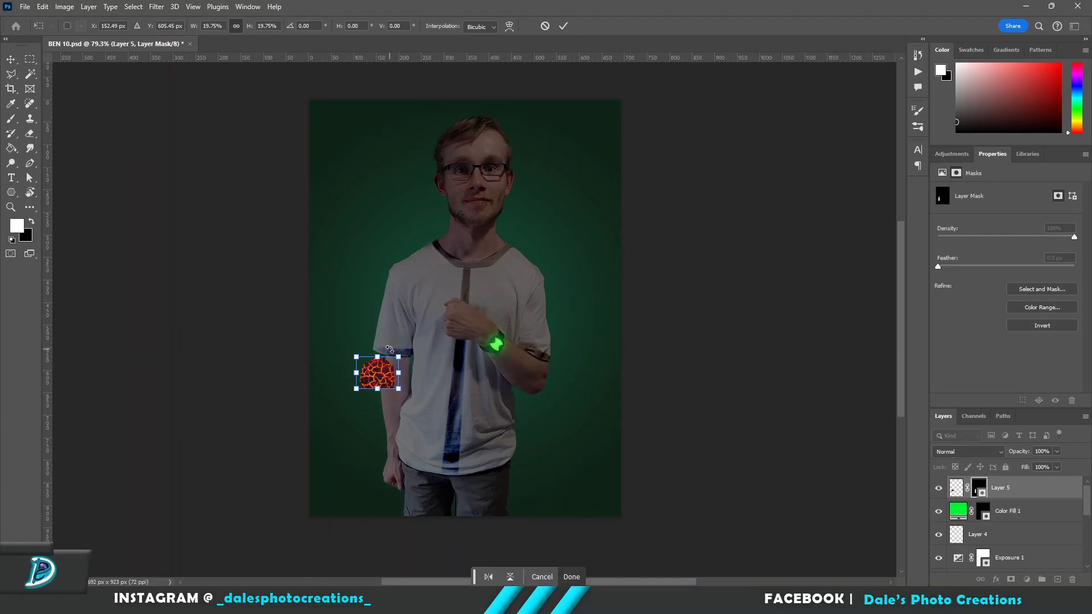
{"action": "left_click_drag", "start_coordinate": [415, 349], "coordinate": [572, 224]}
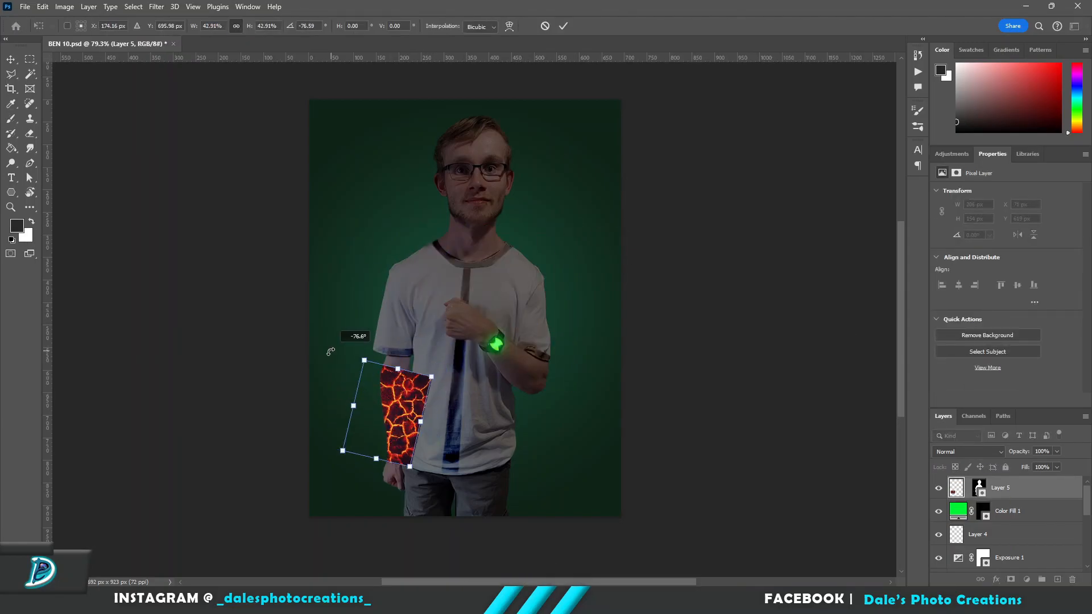
{"action": "left_click_drag", "start_coordinate": [330, 352], "coordinate": [369, 355]}
{"action": "left_click", "coordinate": [563, 25]}
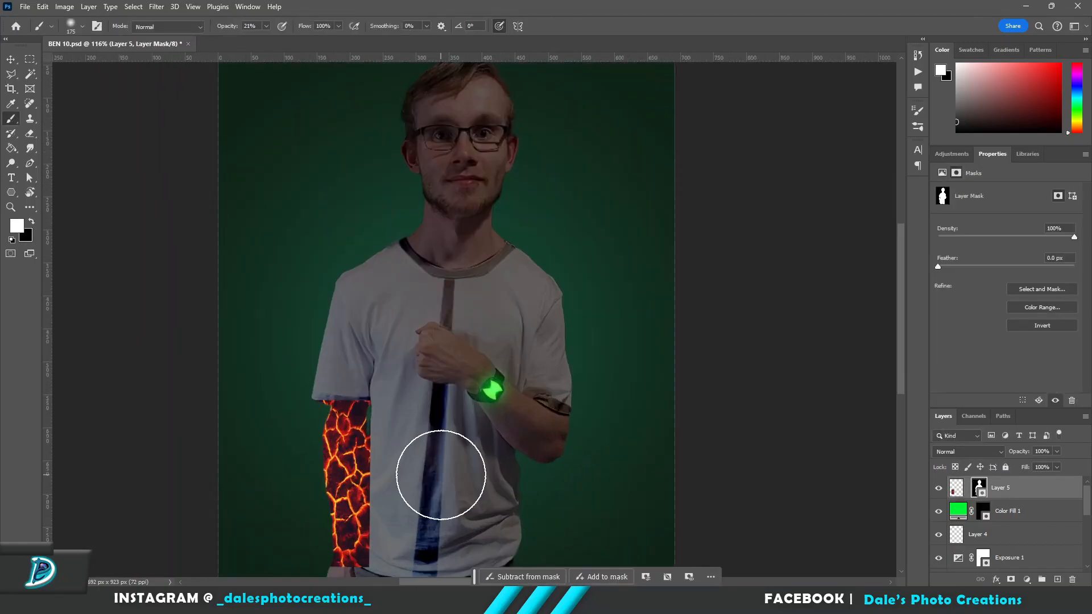
Step: Paint the lava layer's mask in black and white so the texture follows the hanging forearm from sleeve to wrist
{"action": "scroll", "coordinate": [468, 314], "scroll_direction": "up", "scroll_amount": 2}
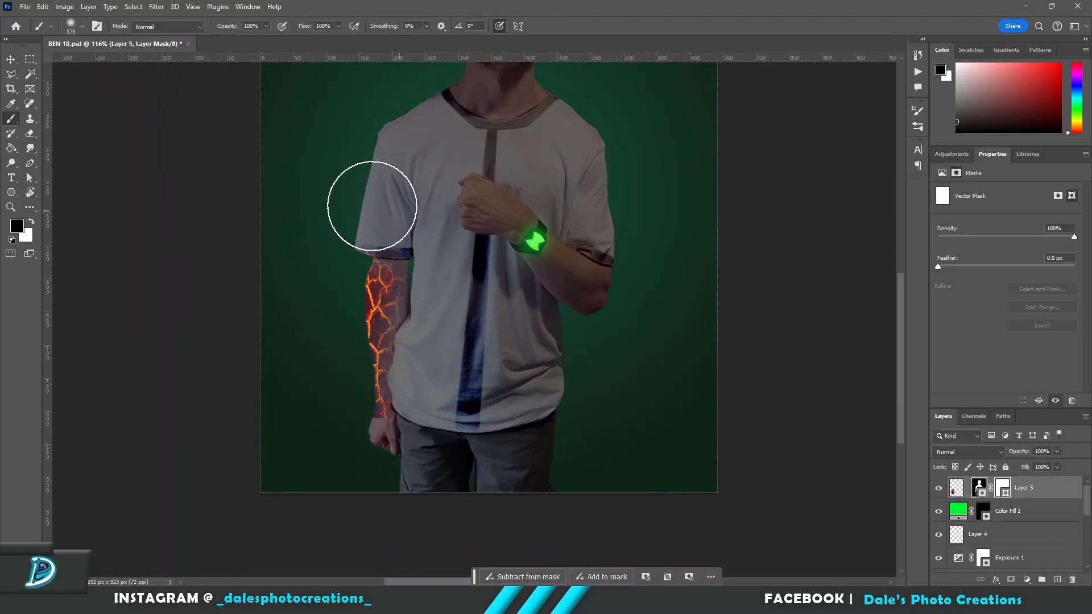
{"action": "scroll", "coordinate": [163, 481], "scroll_direction": "up", "scroll_amount": 3}
{"action": "mouse_move", "coordinate": [436, 149]}
{"action": "left_mouse_down"}
{"action": "mouse_move", "coordinate": [479, 316]}
{"action": "mouse_move", "coordinate": [409, 228]}
{"action": "mouse_move", "coordinate": [463, 147]}
{"action": "mouse_move", "coordinate": [449, 341]}
{"action": "left_mouse_up"}
{"action": "key", "text": "ctrl+z"}
{"action": "left_click_drag", "start_coordinate": [387, 239], "coordinate": [440, 174]}
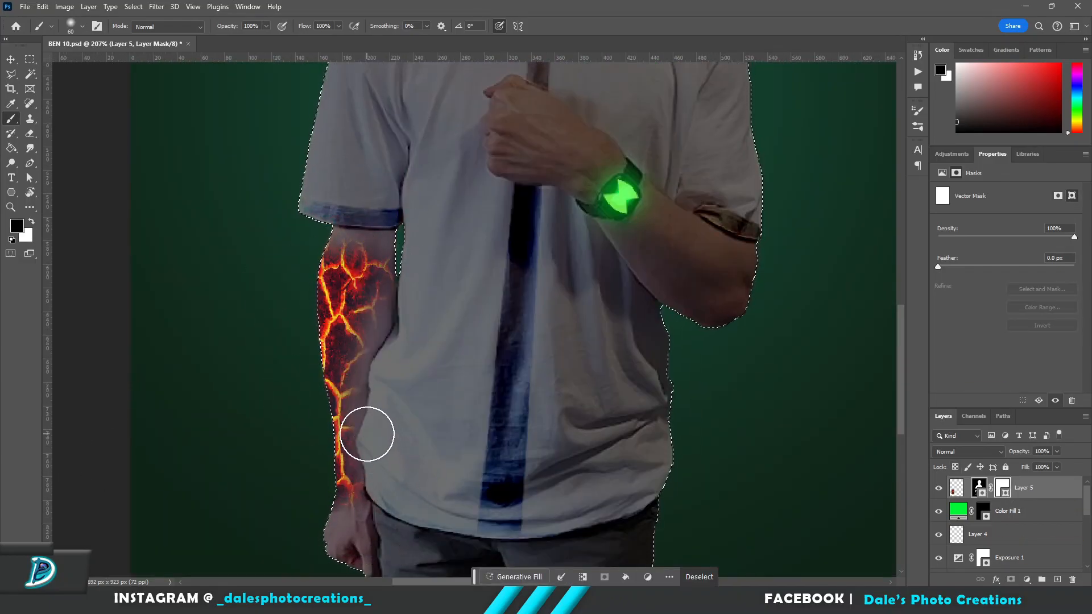
{"action": "key", "text": "x"}
{"action": "mouse_move", "coordinate": [367, 433]}
{"action": "left_mouse_down"}
{"action": "mouse_move", "coordinate": [344, 417]}
{"action": "mouse_move", "coordinate": [354, 426]}
{"action": "mouse_move", "coordinate": [351, 375]}
{"action": "mouse_move", "coordinate": [378, 338]}
{"action": "left_mouse_up"}
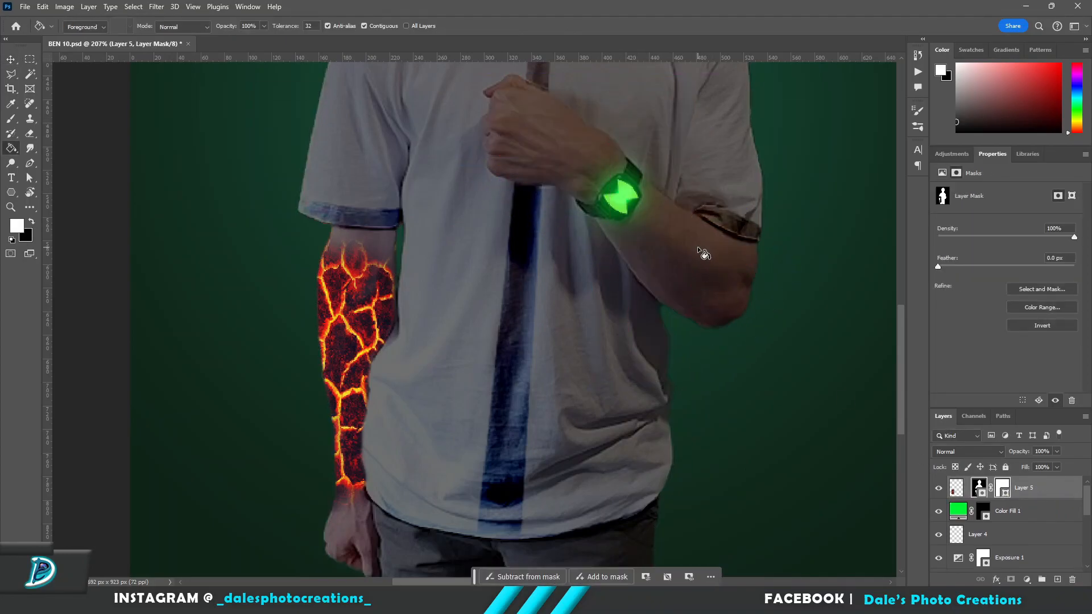
Step: Duplicate the lava layer, rotate and scale the copy over the bent forearm, and refine its mask with a soft round brush
{"action": "left_click", "coordinate": [1042, 498]}
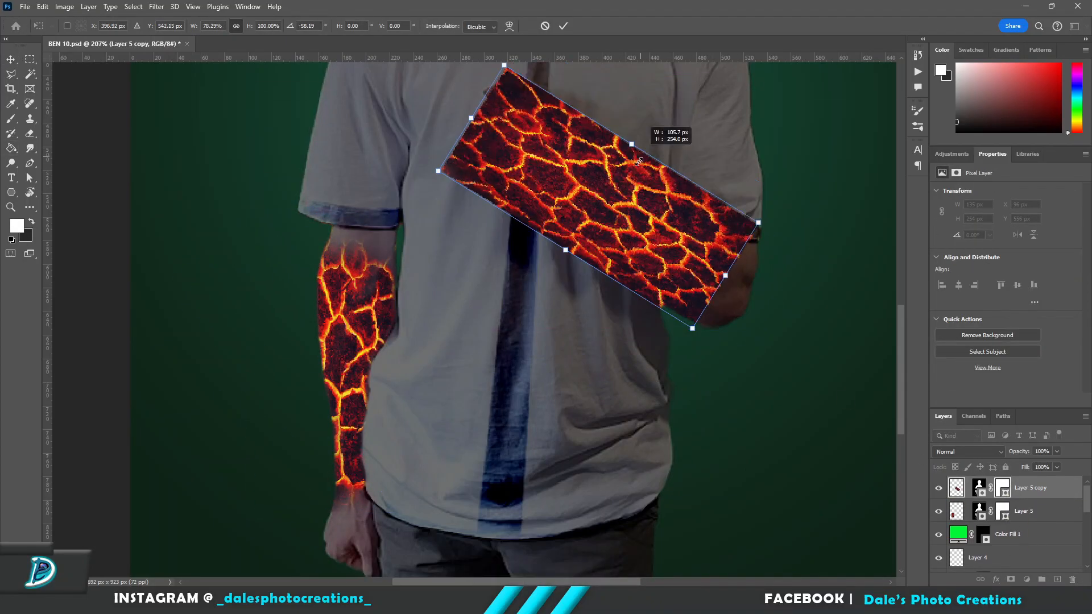
{"action": "key", "text": "ctrl+minus"}
{"action": "key", "text": "ctrl+minus"}
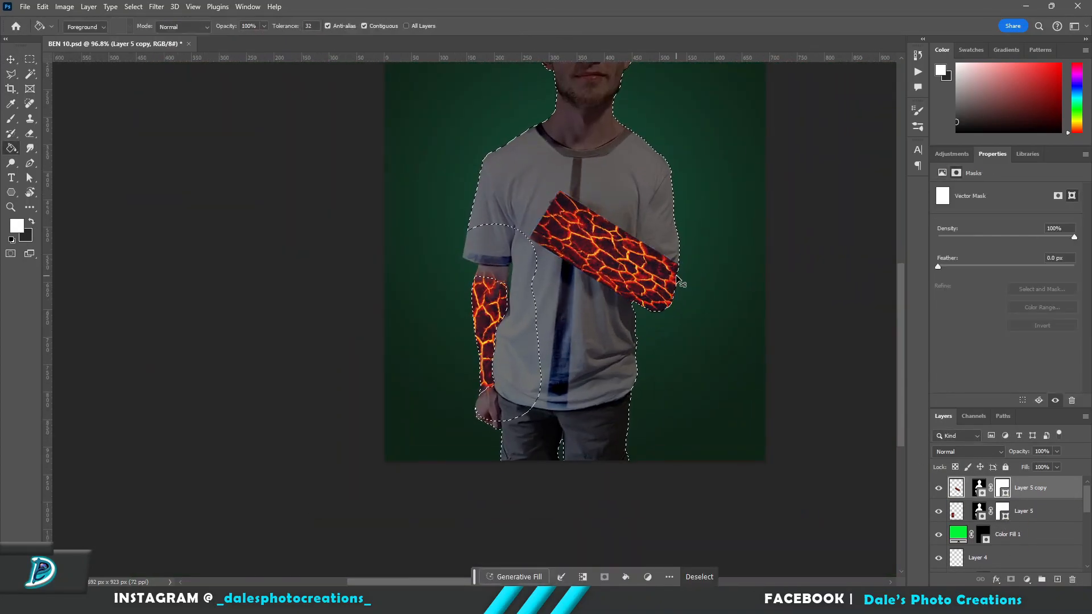
{"action": "left_click", "coordinate": [1003, 487]}
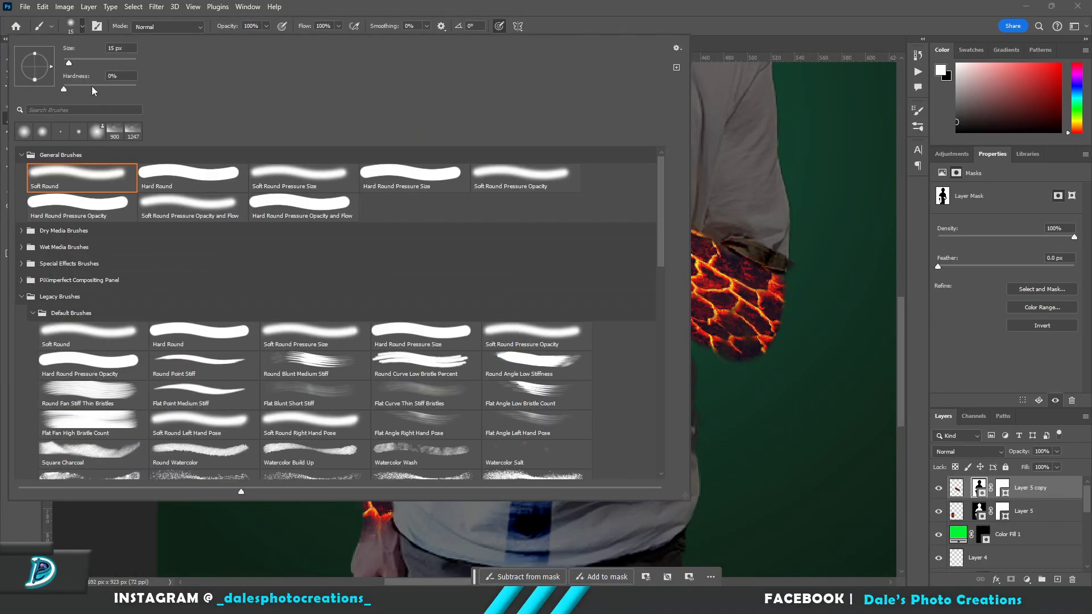
{"action": "left_click", "coordinate": [236, 50]}
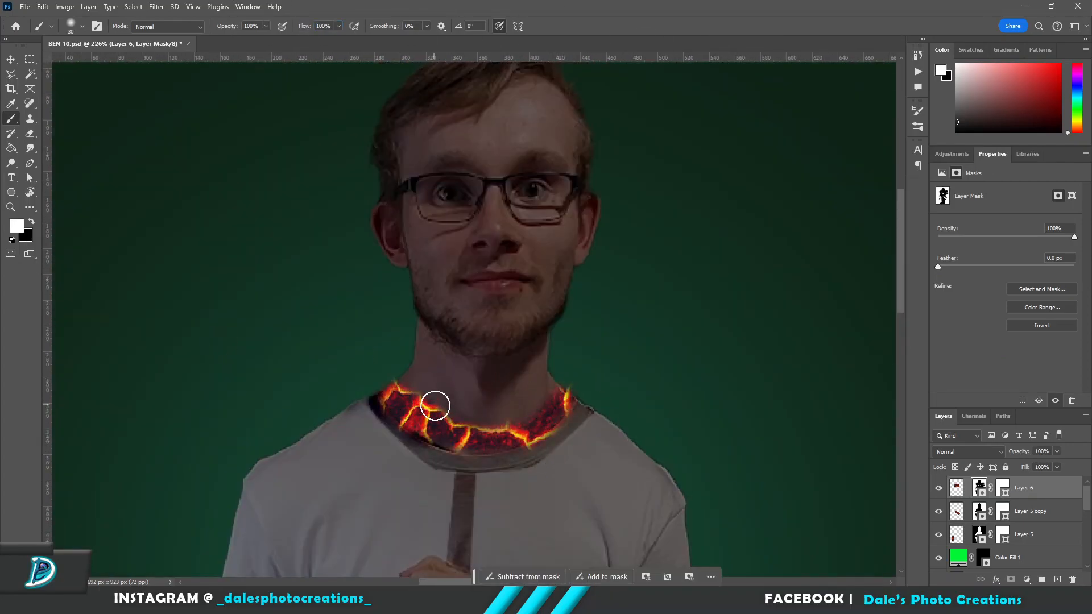
Step: Paint the lava texture onto the neck through its mask and fade the lava's edge near the bent elbow
{"action": "left_click_drag", "start_coordinate": [426, 336], "coordinate": [522, 411]}
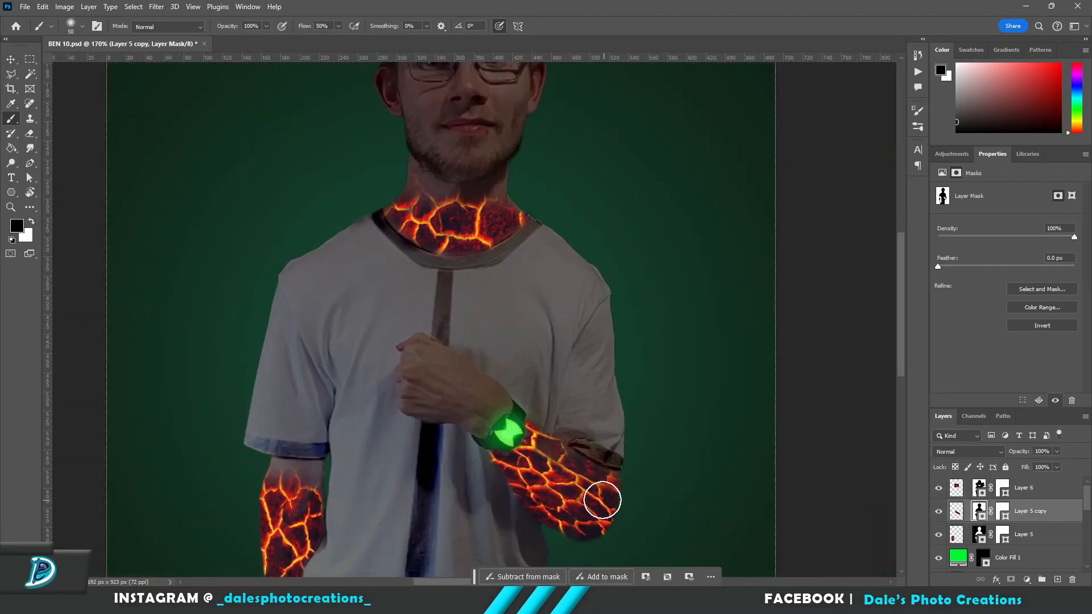
{"action": "mouse_move", "coordinate": [602, 505]}
{"action": "left_mouse_down"}
{"action": "mouse_move", "coordinate": [633, 514]}
{"action": "mouse_move", "coordinate": [612, 531]}
{"action": "left_mouse_up"}
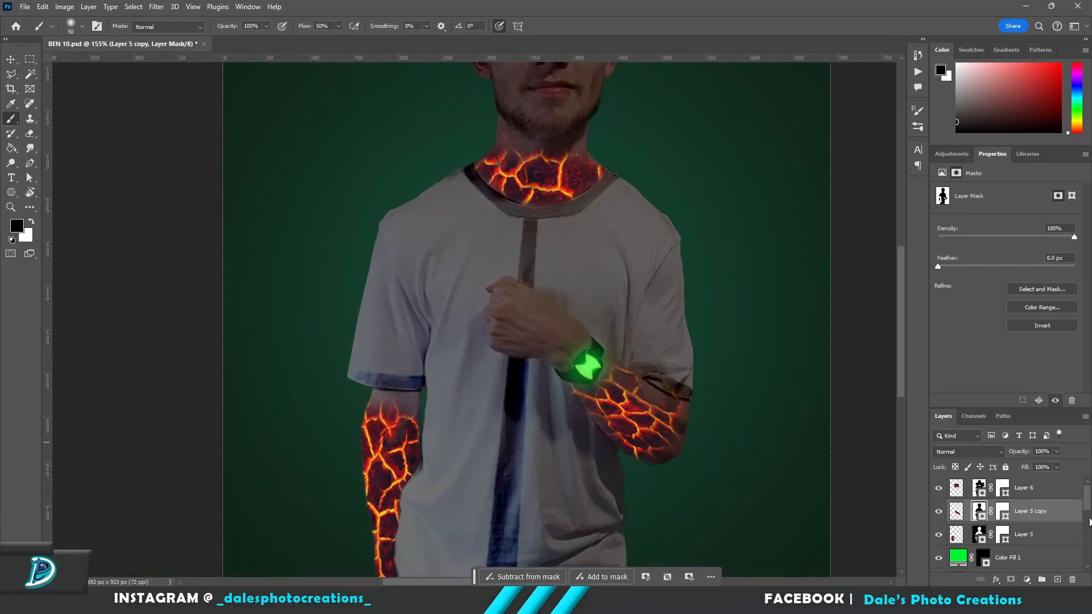
Step: Blend the lava's edges into the skin on both forearms and the neck by painting the masks at reduced brush flow
{"action": "mouse_move", "coordinate": [412, 410]}
{"action": "left_mouse_down"}
{"action": "mouse_move", "coordinate": [384, 416]}
{"action": "mouse_move", "coordinate": [376, 467]}
{"action": "left_mouse_up"}
{"action": "key", "text": "x"}
{"action": "scroll", "coordinate": [430, 432], "scroll_direction": "down", "scroll_amount": 2}
{"action": "key", "text": "x"}
{"action": "scroll", "coordinate": [364, 466], "scroll_direction": "up", "scroll_amount": 3}
{"action": "key", "text": "x"}
{"action": "key", "text": "alt+]"}
{"action": "key", "text": "alt+]"}
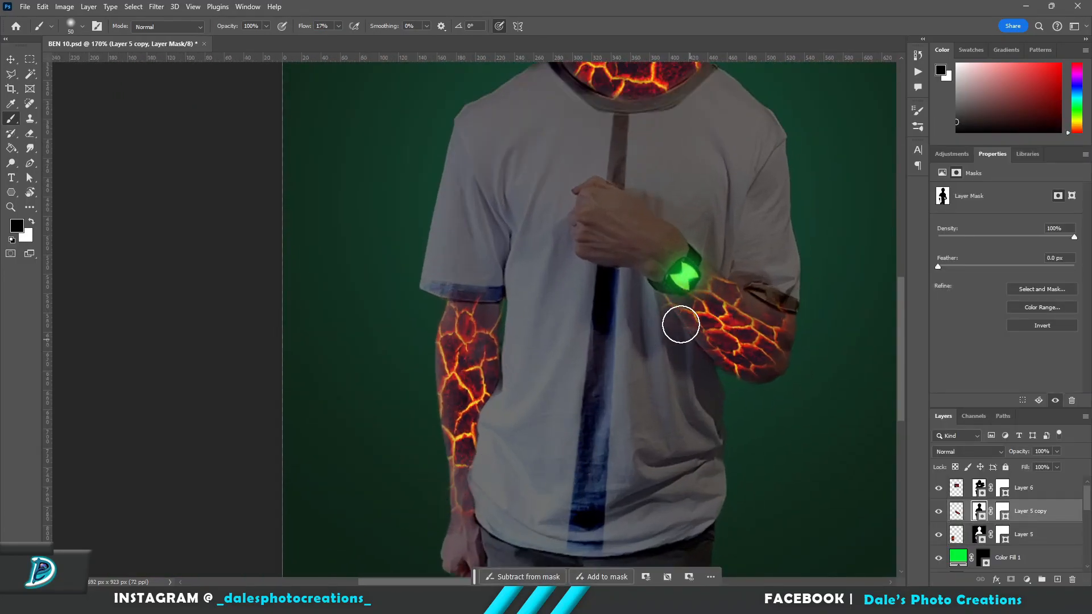
{"action": "scroll", "coordinate": [870, 298], "scroll_direction": "down", "scroll_amount": 3}
{"action": "scroll", "coordinate": [678, 379], "scroll_direction": "up", "scroll_amount": 3}
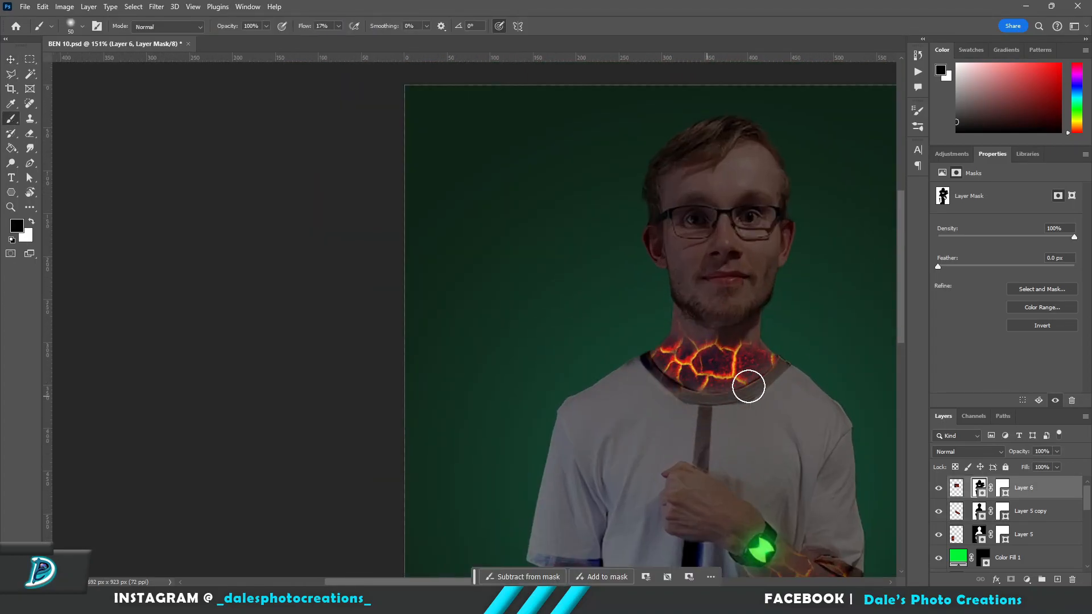
Step: Add an orange colour fill layer (#d76a00) above the lava layers with Linear Dodge (Add) blending
{"action": "scroll", "coordinate": [707, 397], "scroll_direction": "down", "scroll_amount": 3}
{"action": "double_click", "coordinate": [958, 557]}
{"action": "type", "text": "d76a00"}
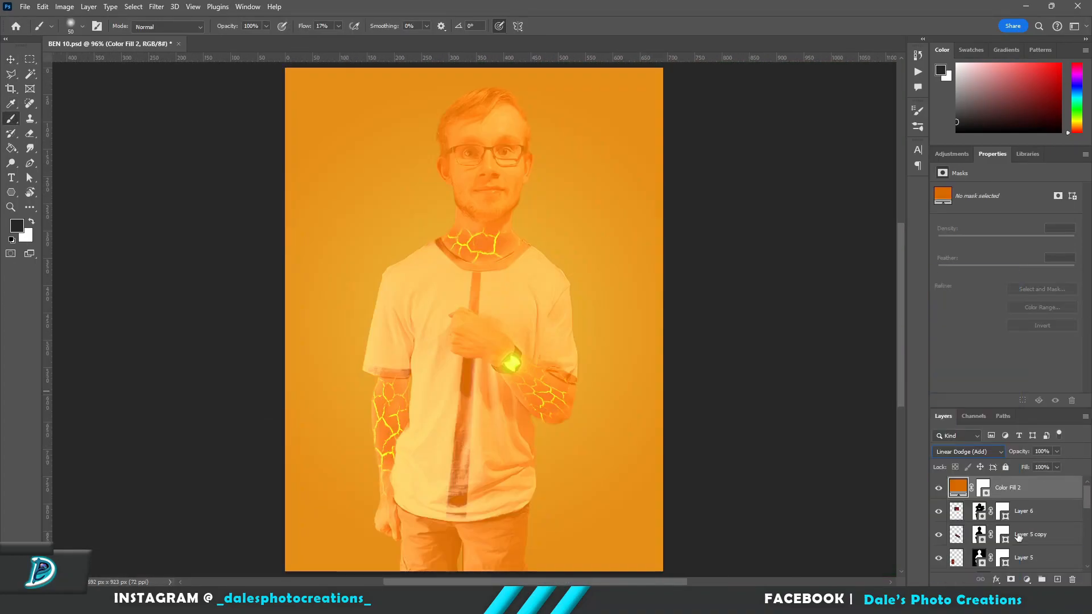
Step: Invert the orange fill's mask, add an empty layer above, and paint a soft orange glow around the lava arm and over the eyes
{"action": "key", "text": "ctrl+i"}
{"action": "key", "text": "ctrl+shift+alt+n"}
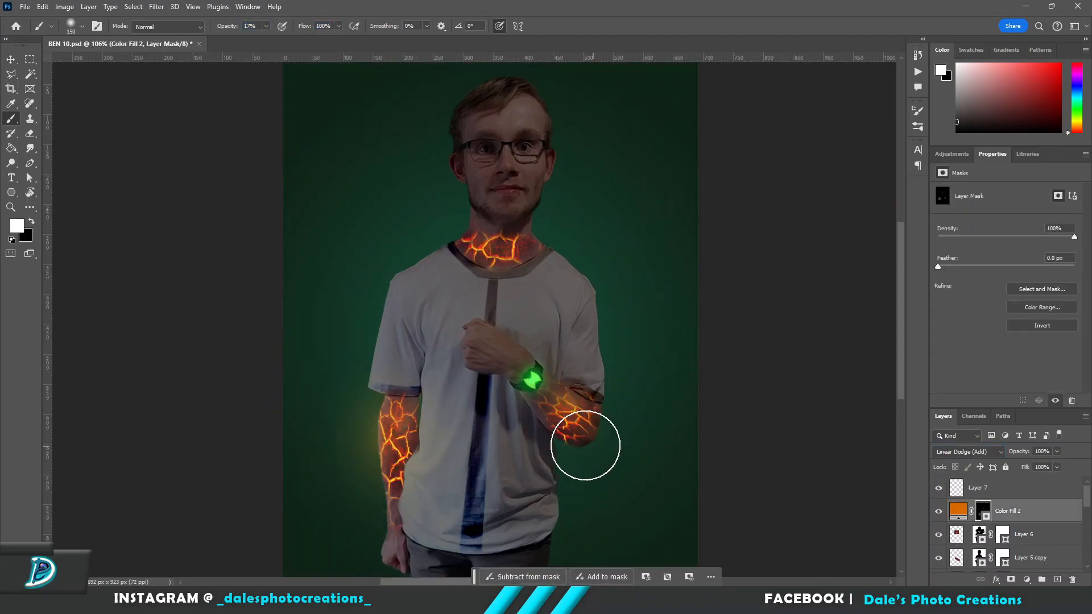
{"action": "scroll", "coordinate": [604, 326], "scroll_direction": "up", "scroll_amount": 3}
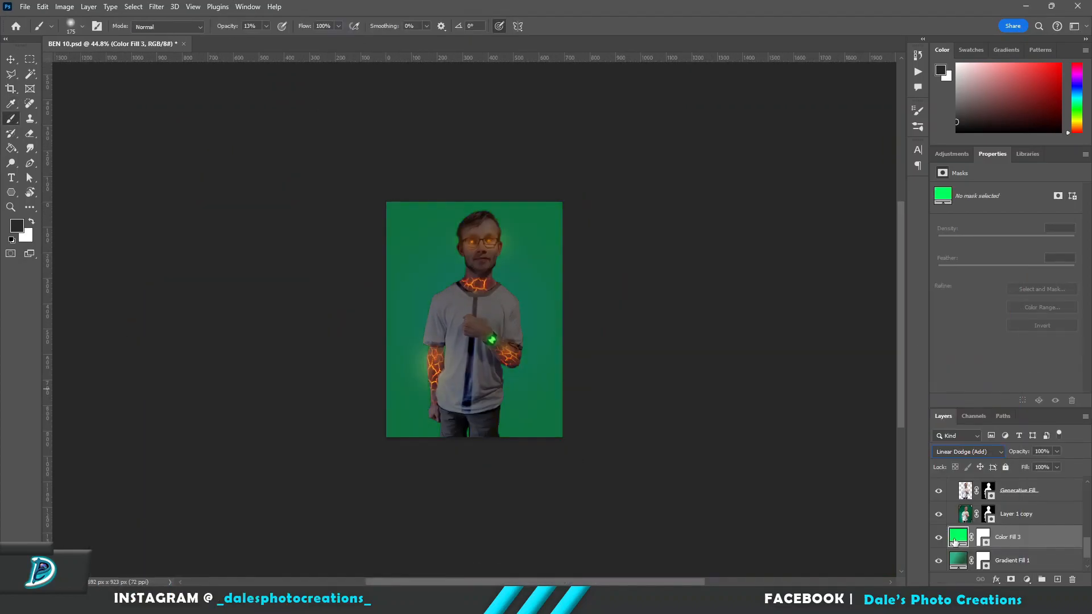
Step: Paint the bright green fill's glow behind the subject through its inverted mask, hide that fill layer and save the document
{"action": "key", "text": "ctrl+i"}
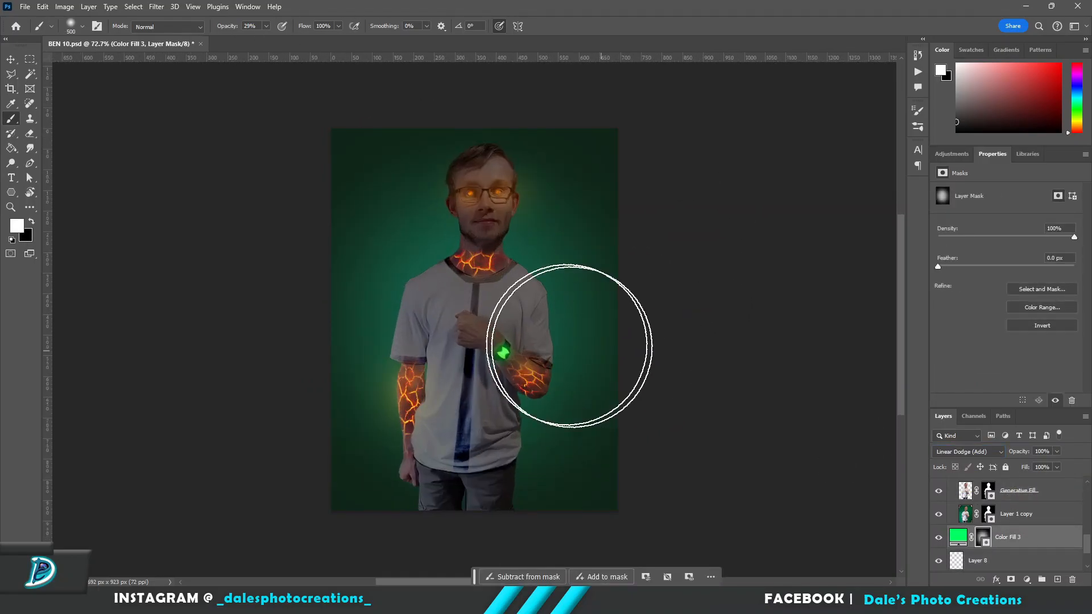
{"action": "left_click", "coordinate": [939, 537]}
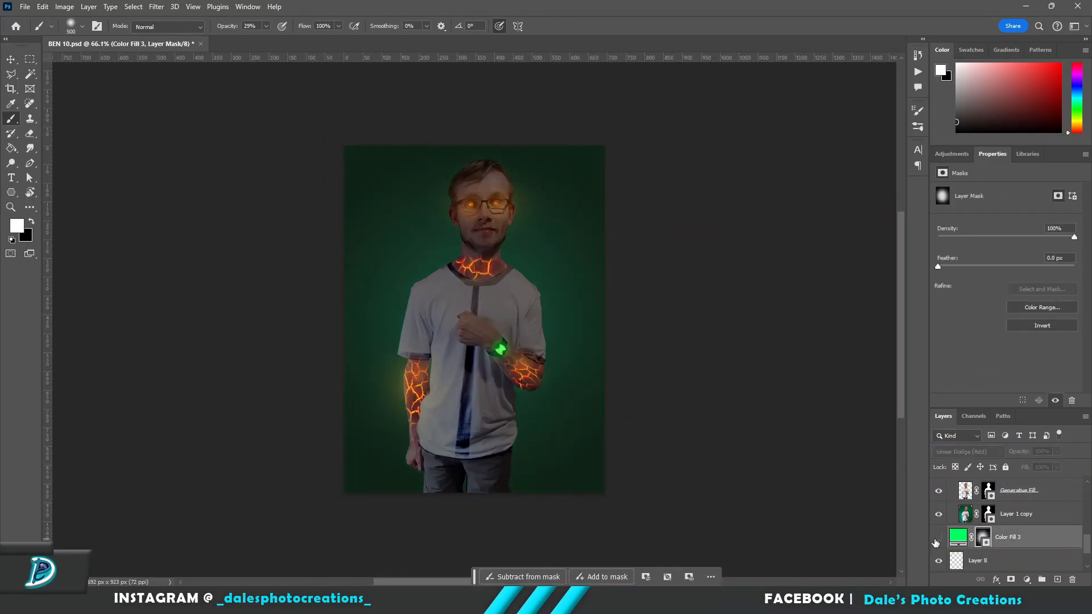
{"action": "key", "text": "ctrl+shift+s"}
{"action": "key", "text": "Return"}
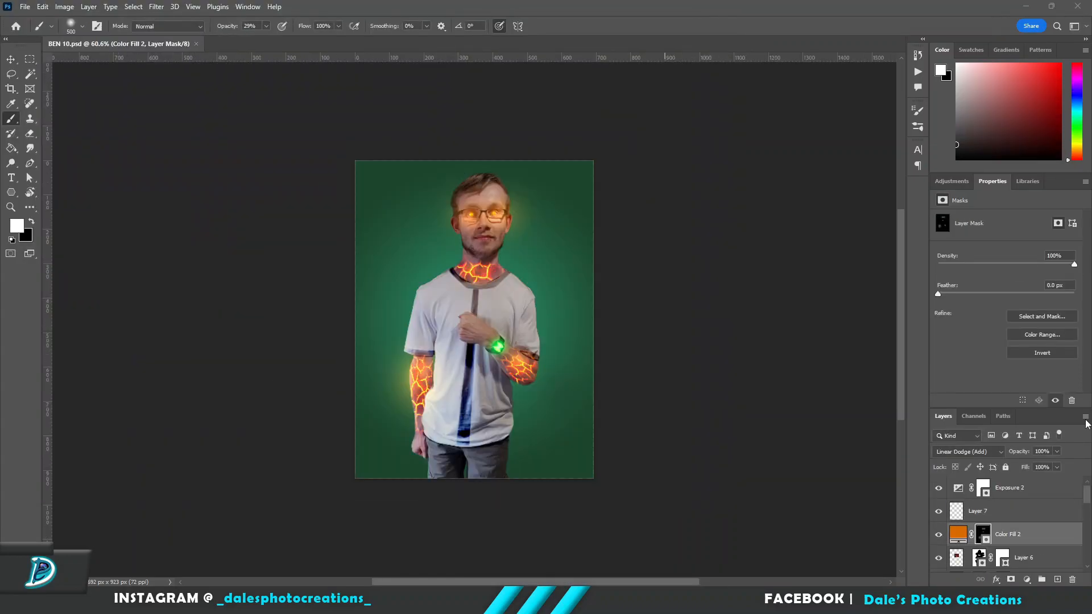
Step: Remove the orange glow from the eyes by painting black on the orange fill's mask at 100% opacity
{"action": "scroll", "coordinate": [580, 302], "scroll_direction": "up", "scroll_amount": 2}
{"action": "key", "text": "x"}
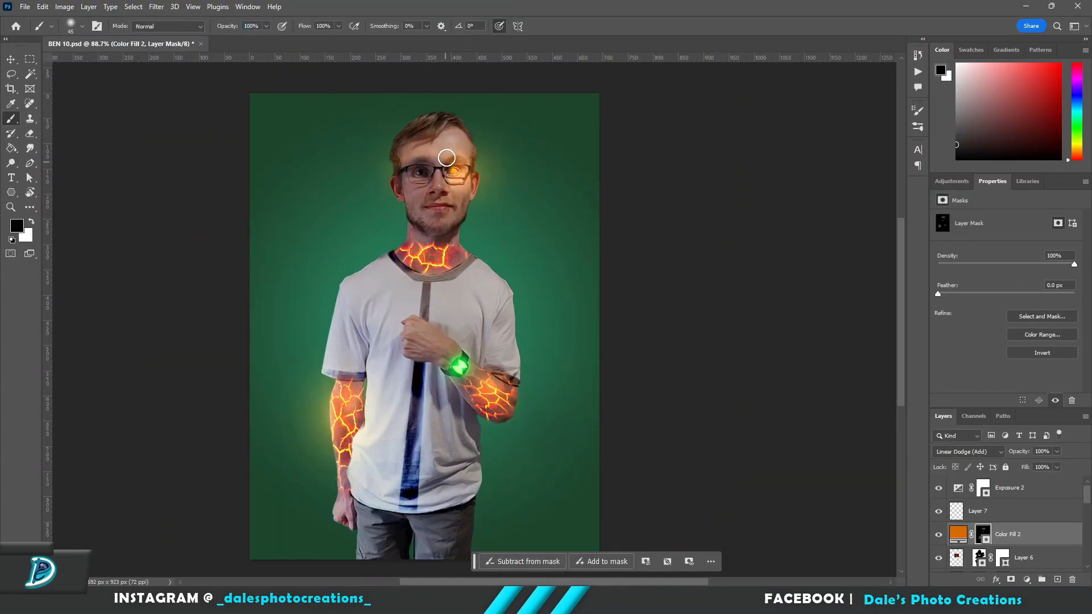
{"action": "left_click_drag", "start_coordinate": [436, 166], "coordinate": [439, 107]}
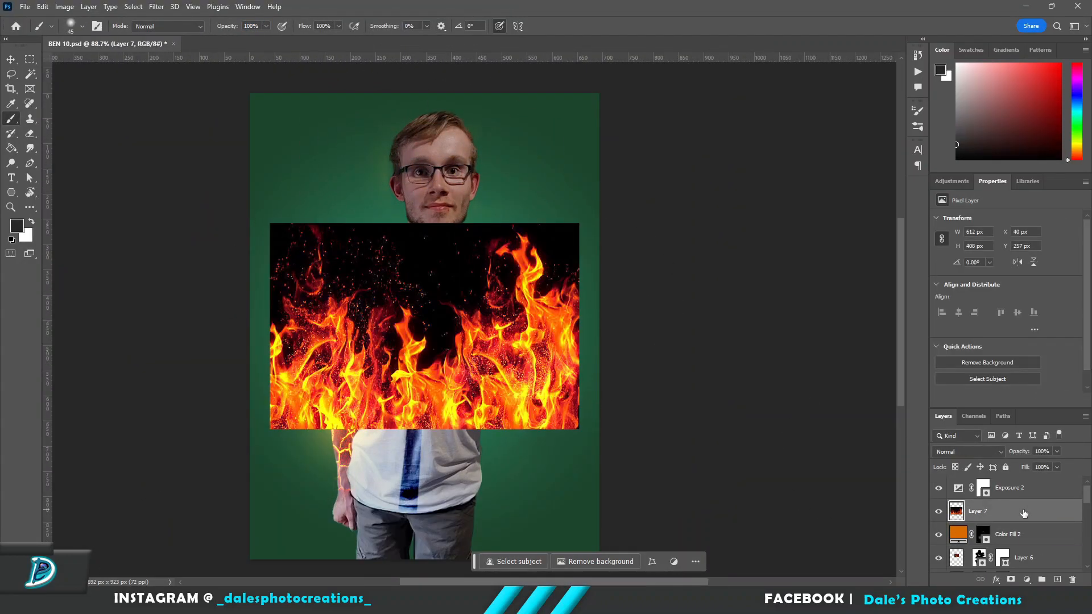
Step: Preview Screen blending on the pasted flames image, delete its black background, and scale the flames over the subject's hair
{"action": "left_click", "coordinate": [967, 451]}
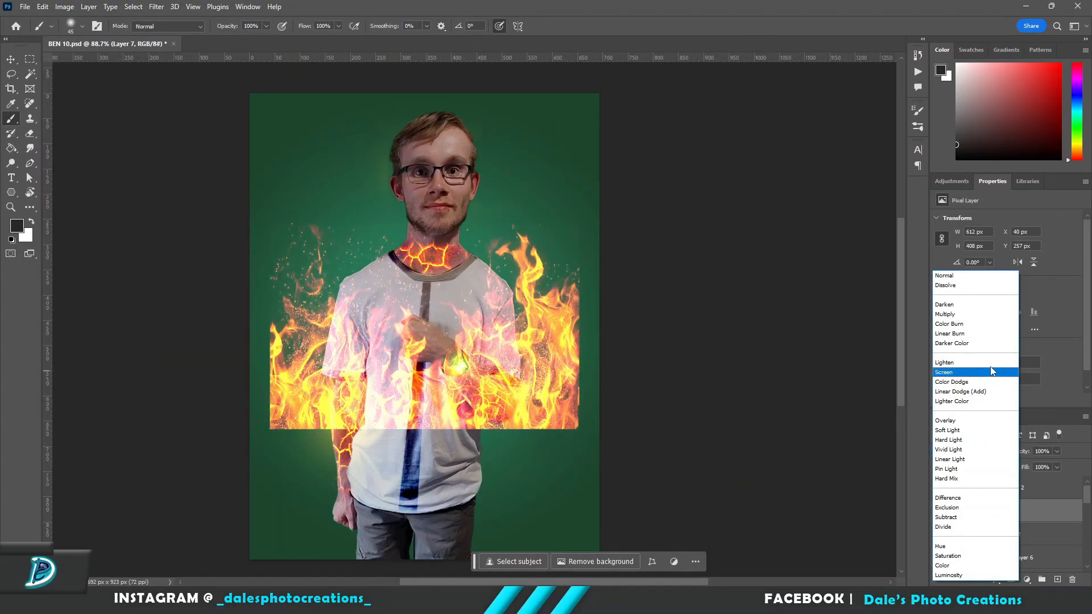
{"action": "key", "text": "Escape"}
{"action": "key", "text": "ctrl+t"}
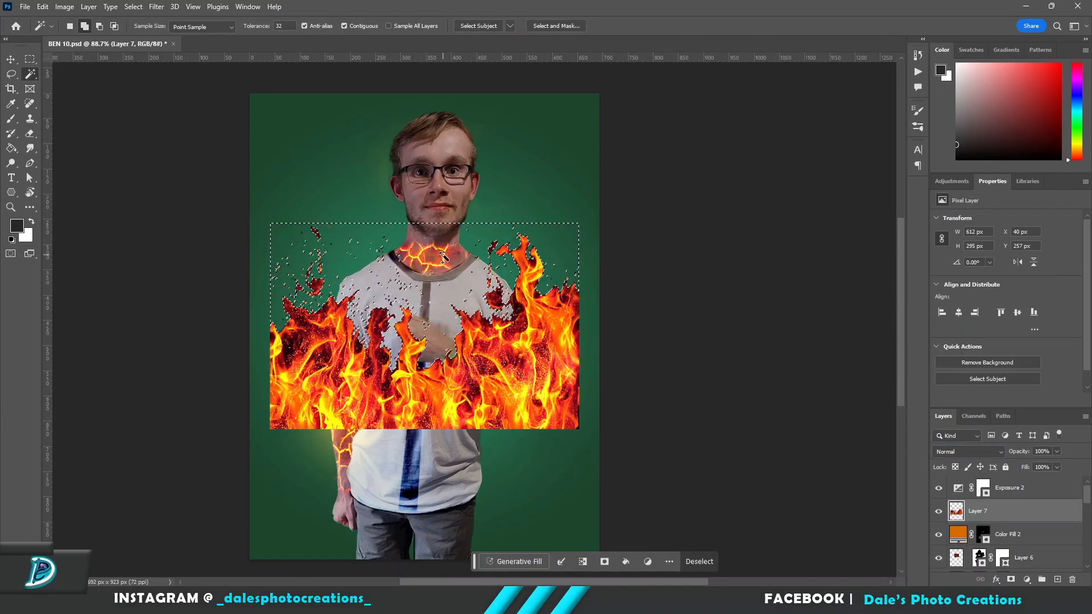
{"action": "left_click_drag", "start_coordinate": [575, 226], "coordinate": [487, 94]}
{"action": "left_click_drag", "start_coordinate": [409, 142], "coordinate": [410, 147]}
{"action": "key", "text": "Return"}
Step: Hide the flames with a black mask, try painting them into the hair, and undo the strokes
{"action": "left_click", "coordinate": [1010, 580], "text": "alt"}
{"action": "key", "text": "b"}
{"action": "scroll", "coordinate": [493, 282], "scroll_direction": "up", "scroll_amount": 5, "text": "alt"}
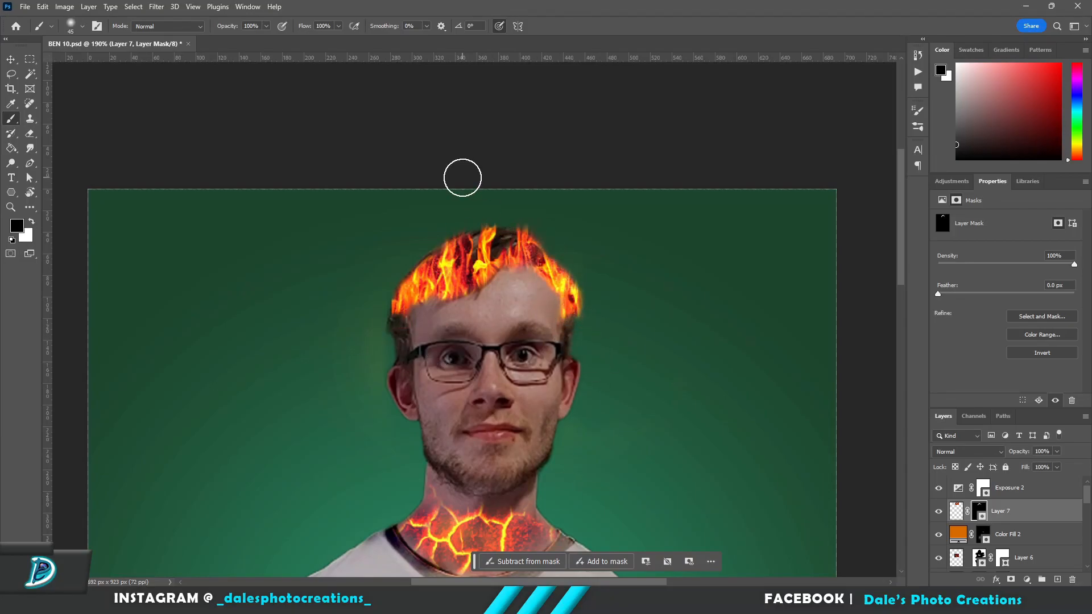
{"action": "key", "text": "ctrl+z"}
{"action": "key", "text": "ctrl+2"}
Step: Try revealing the flames in the hair again by painting white on the mask at reduced brush opacity
{"action": "key", "text": "5"}
{"action": "key", "text": "3"}
{"action": "scroll", "coordinate": [493, 273], "scroll_direction": "up", "scroll_amount": 1, "text": "alt"}
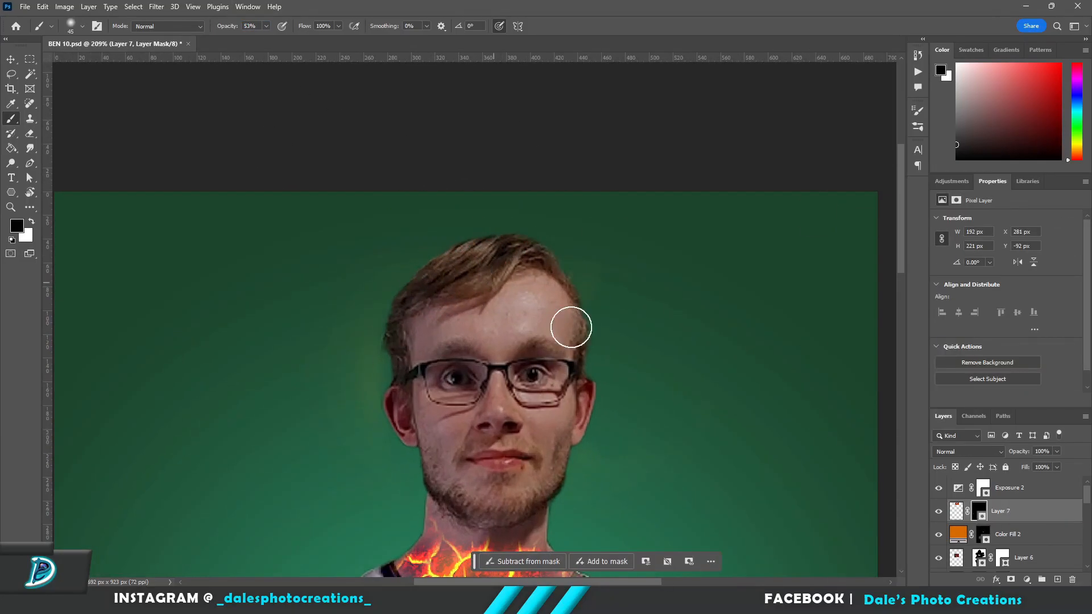
{"action": "key", "text": "x"}
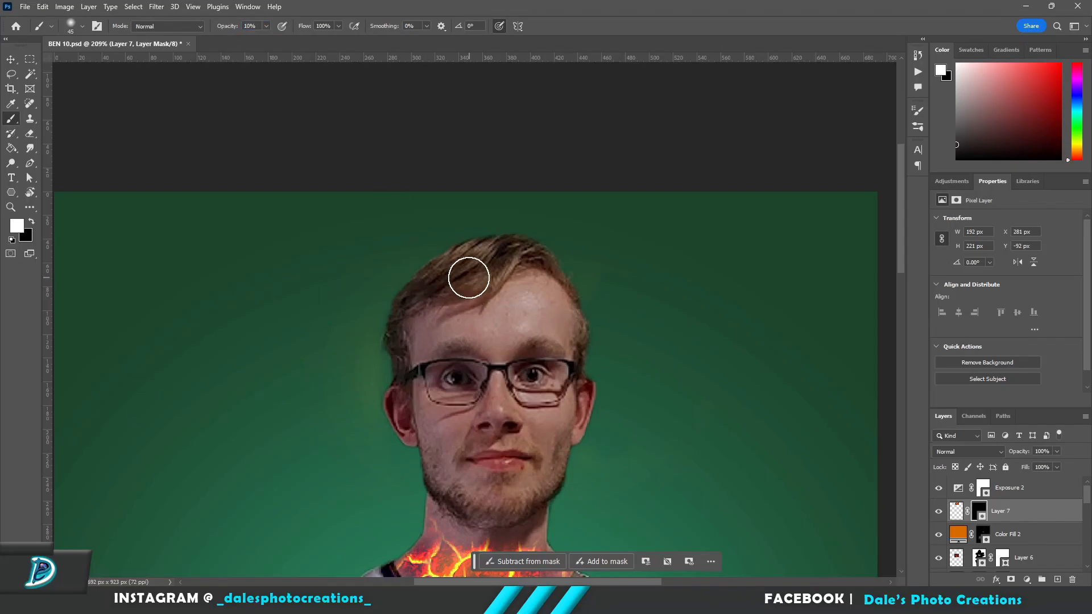
{"action": "key", "text": "6"}
{"action": "key", "text": "7"}
{"action": "left_click_drag", "start_coordinate": [480, 267], "coordinate": [398, 322]}
{"action": "key", "text": "x"}
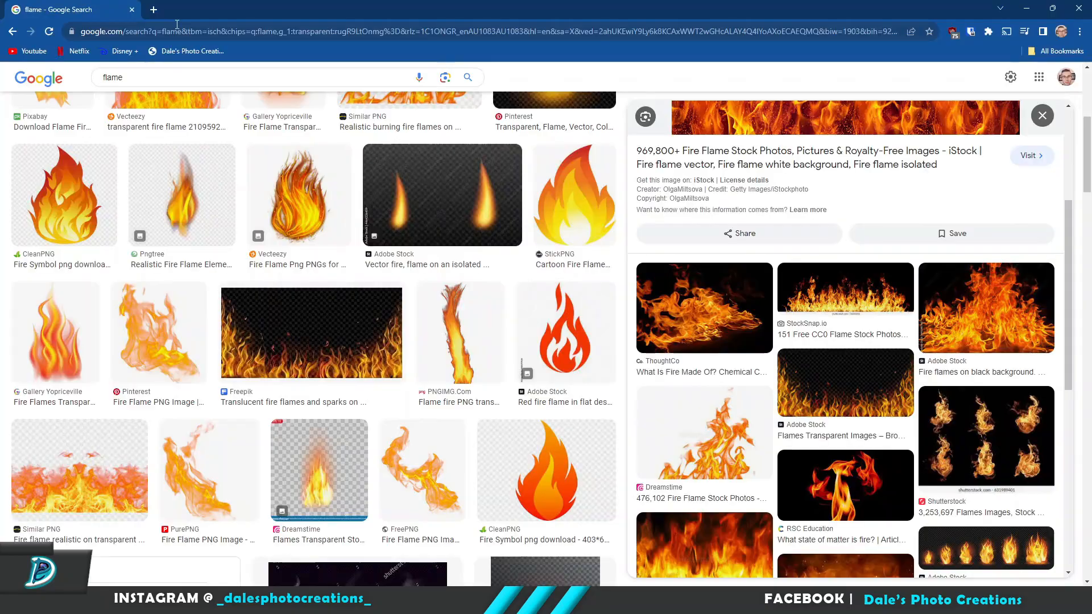
Step: Switch to the web browser and search Google Images for "green particles"
{"action": "type", "text": "reen ;a\\\\"}
{"action": "key", "text": "ctrl+a"}
{"action": "type", "text": "green particles"}
{"action": "key", "text": "Return"}
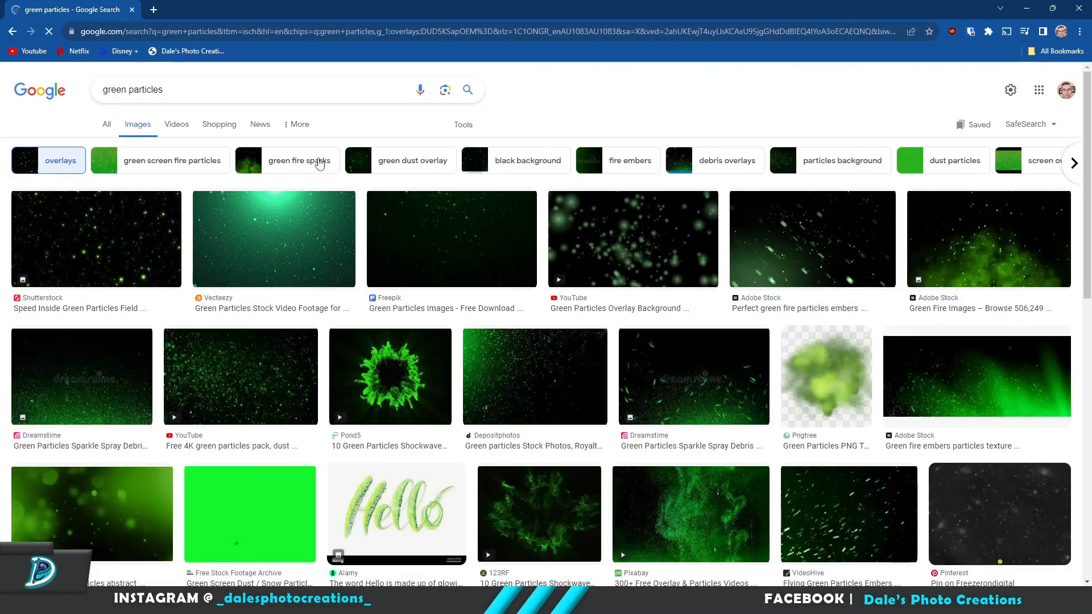
Step: Copy the first green particles image into Photoshop, blend it with Linear Dodge (Add), and mask the particles off the subject's face and upper body
{"action": "left_click", "coordinate": [97, 239]}
{"action": "right_click", "coordinate": [785, 302]}
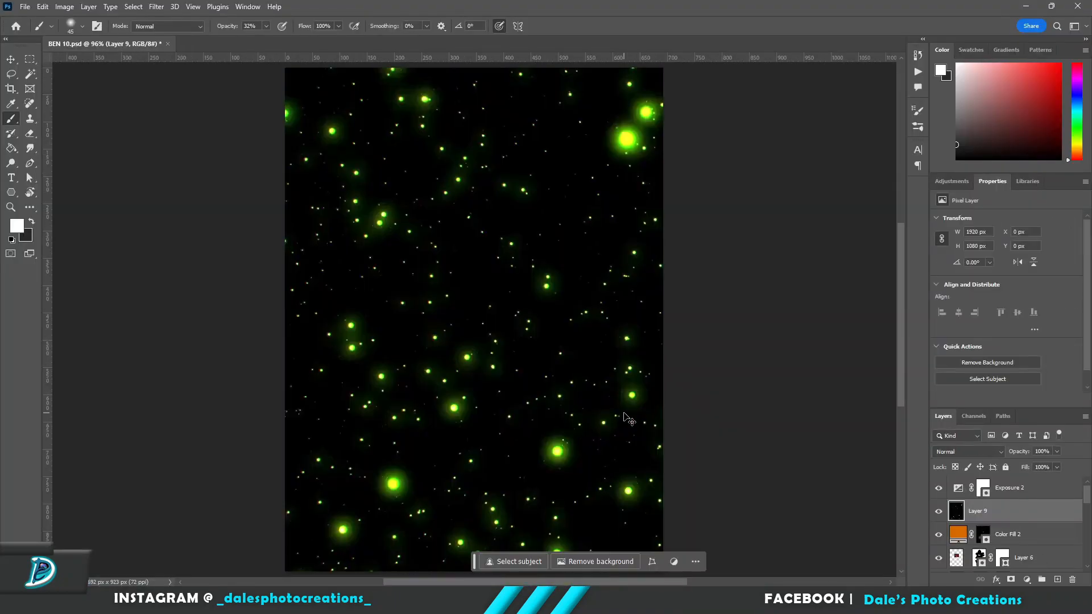
{"action": "left_click", "coordinate": [967, 451]}
{"action": "left_click", "coordinate": [965, 391]}
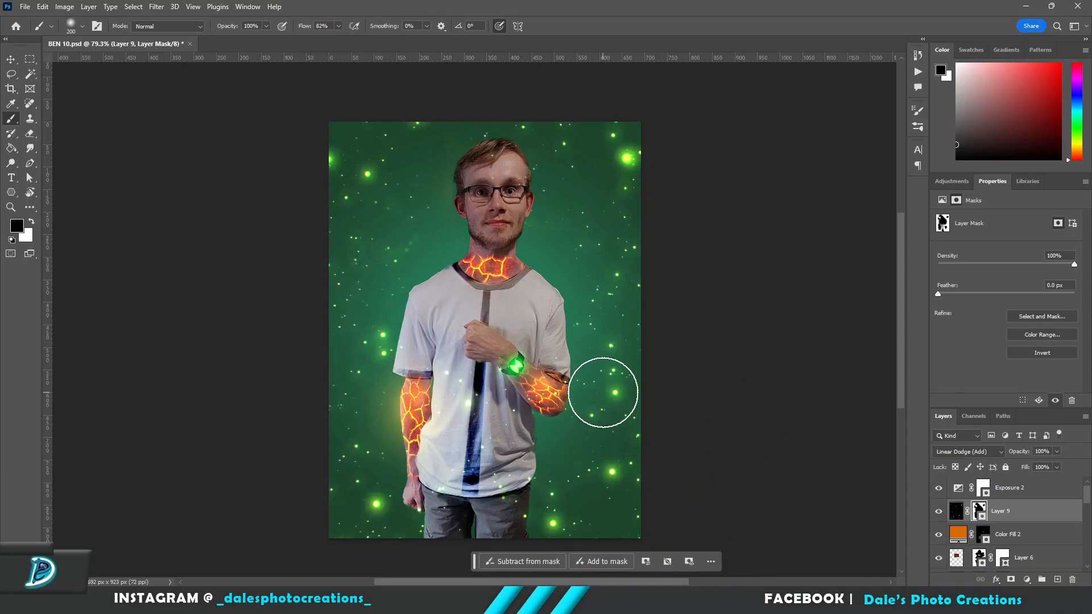
Step: Duplicate the neck lava layer, stretch the copy over the whole T-shirt, and fill its mask with black
{"action": "scroll", "coordinate": [1007, 523], "scroll_direction": "down", "scroll_amount": 2}
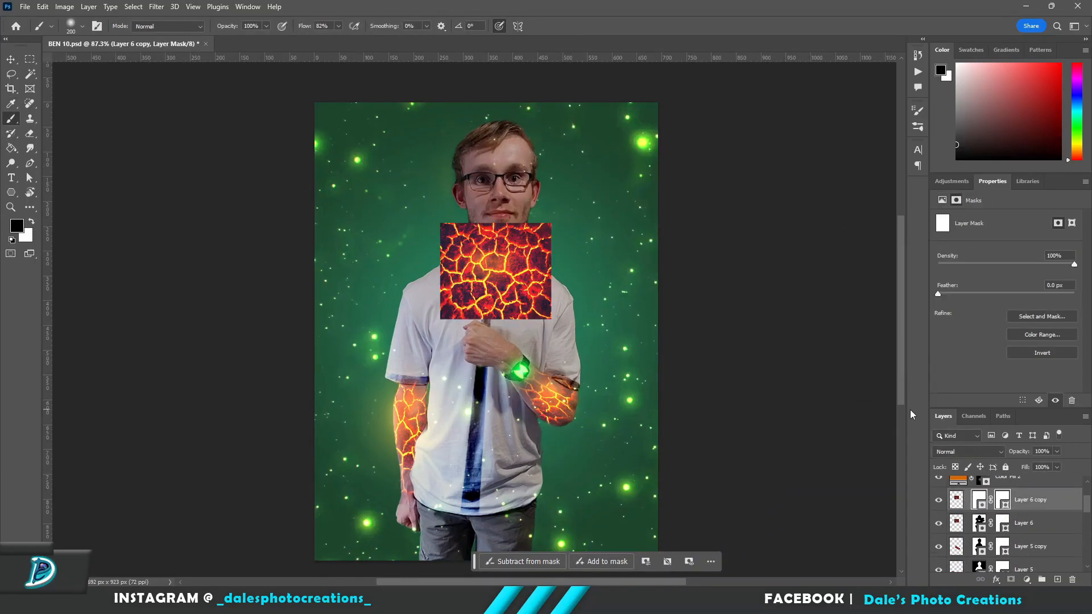
{"action": "key", "text": "ctrl+t"}
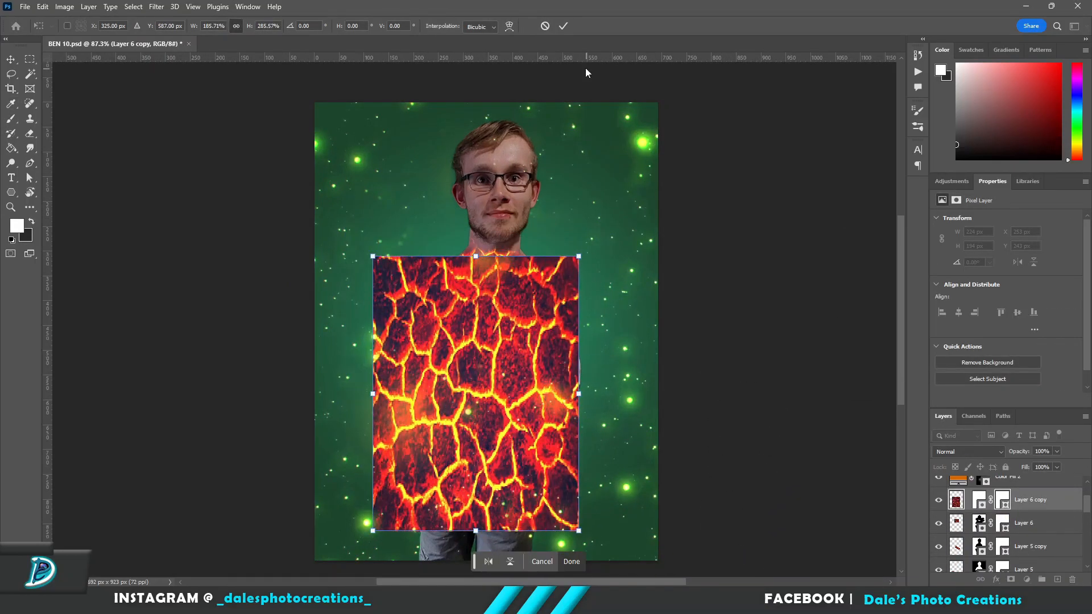
{"action": "key", "text": "alt+BackSpace"}
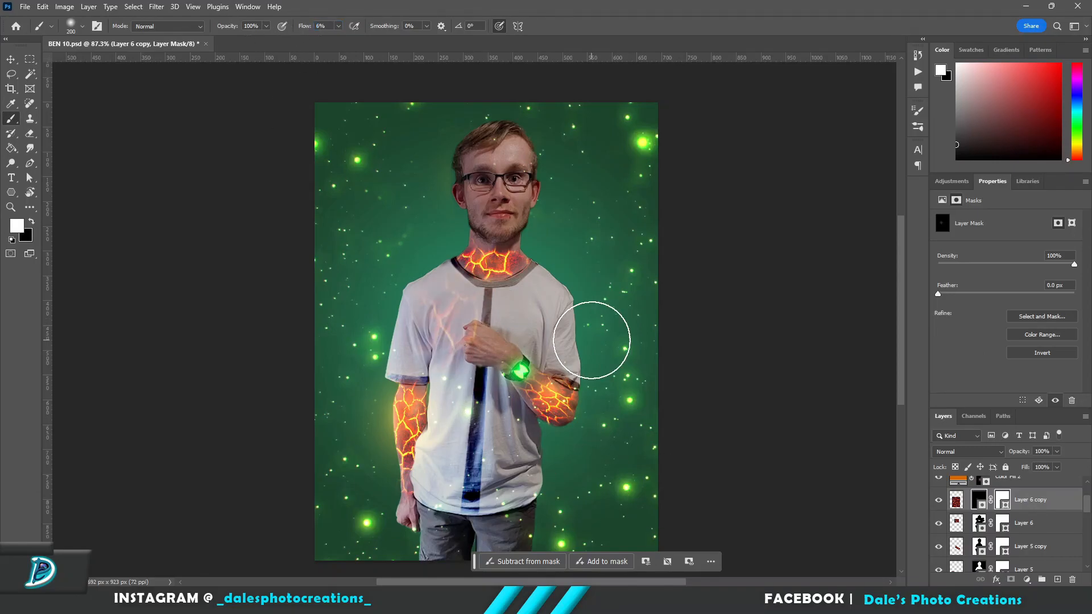
Step: Paint faint lava cracks across the T-shirt's chest, sleeves and lower front through the copy's mask at 6% brush flow
{"action": "scroll", "coordinate": [938, 512], "scroll_direction": "down", "scroll_amount": 5}
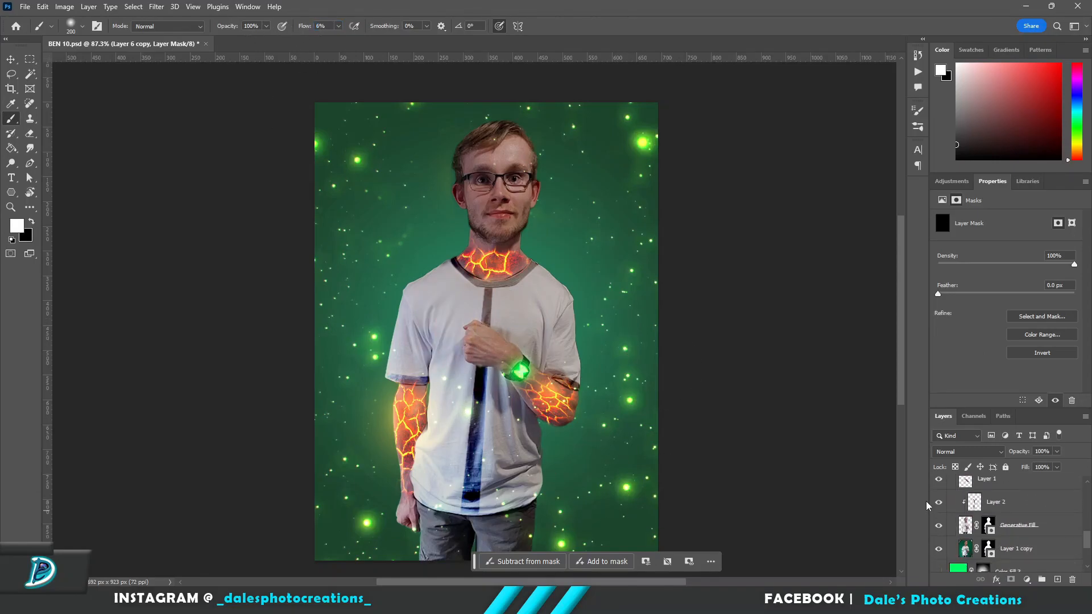
{"action": "scroll", "coordinate": [927, 510], "scroll_direction": "up", "scroll_amount": 5}
{"action": "scroll", "coordinate": [485, 331], "scroll_direction": "up", "scroll_amount": 3}
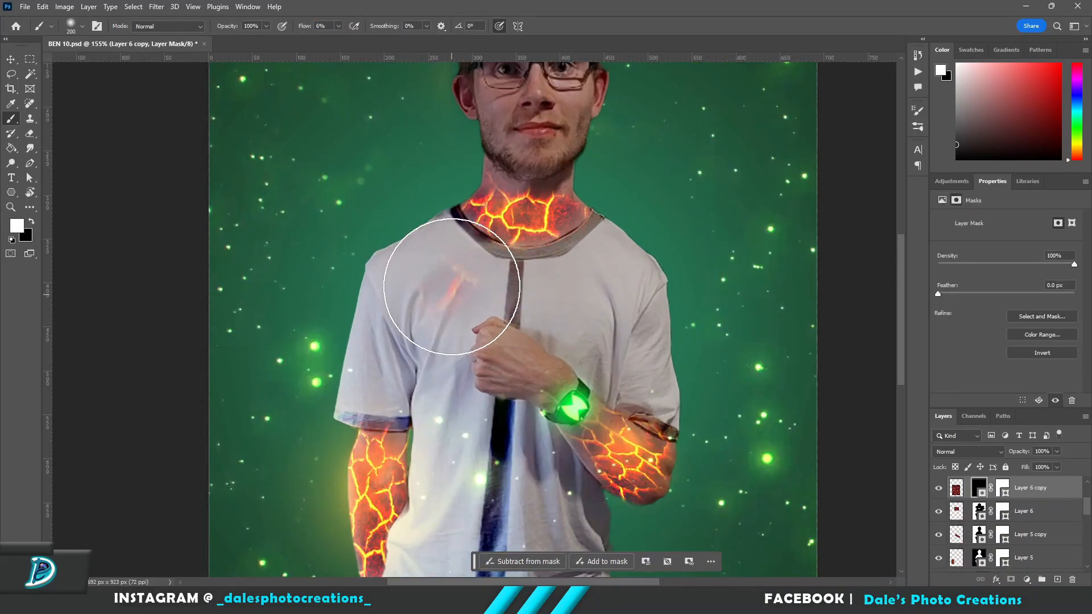
{"action": "left_click_drag", "start_coordinate": [452, 304], "coordinate": [646, 287]}
{"action": "scroll", "coordinate": [540, 342], "scroll_direction": "down", "scroll_amount": 3}
{"action": "left_click_drag", "start_coordinate": [451, 395], "coordinate": [366, 175]}
{"action": "scroll", "coordinate": [575, 445], "scroll_direction": "down", "scroll_amount": 3}
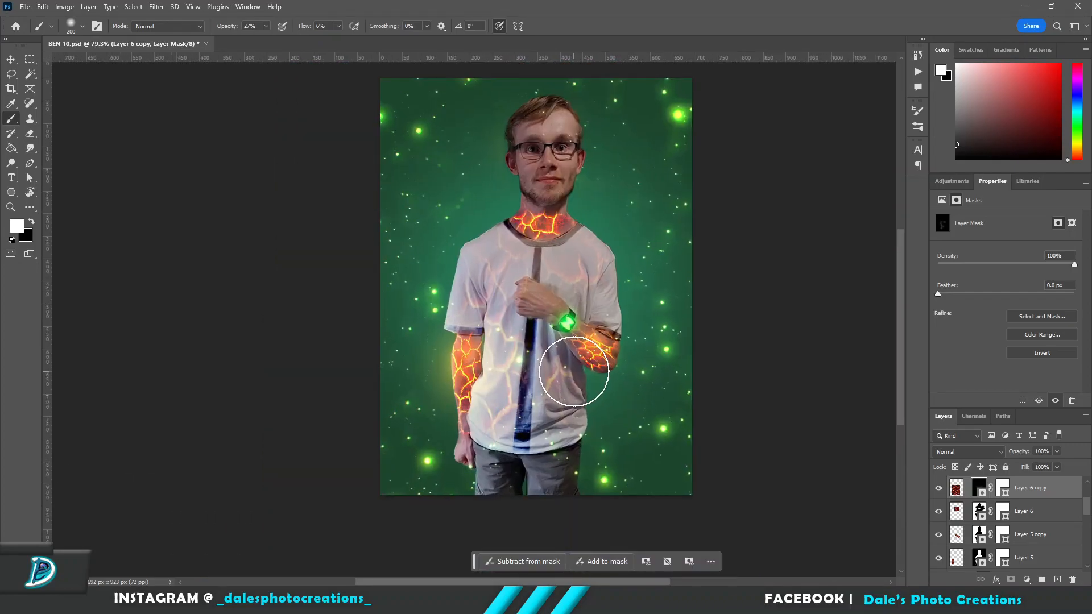
Step: Reduce the brush to 50 px and paint the T-shirt lava off the raised fist in black at 100% flow
{"action": "scroll", "coordinate": [574, 371], "scroll_direction": "up", "scroll_amount": 4}
{"action": "key", "text": "bracketleft"}
{"action": "key", "text": "bracketleft"}
{"action": "key", "text": "bracketleft"}
{"action": "key", "text": "bracketleft"}
{"action": "key", "text": "bracketleft"}
{"action": "key", "text": "bracketleft"}
{"action": "key", "text": "bracketleft"}
{"action": "key", "text": "bracketleft"}
{"action": "key", "text": "bracketleft"}
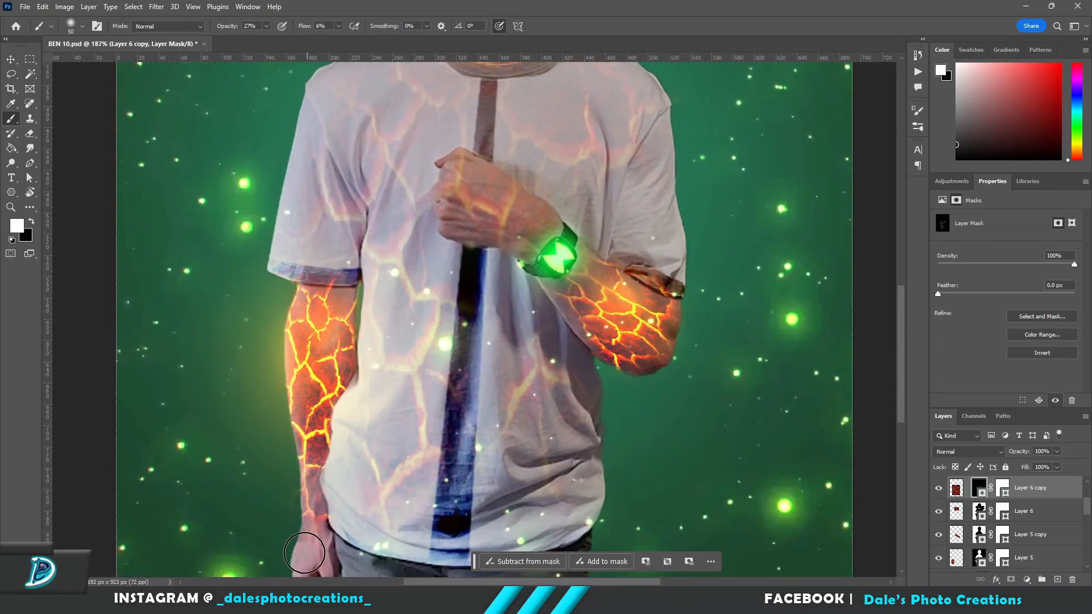
{"action": "scroll", "coordinate": [378, 395], "scroll_direction": "down", "scroll_amount": 2}
{"action": "key", "text": "x"}
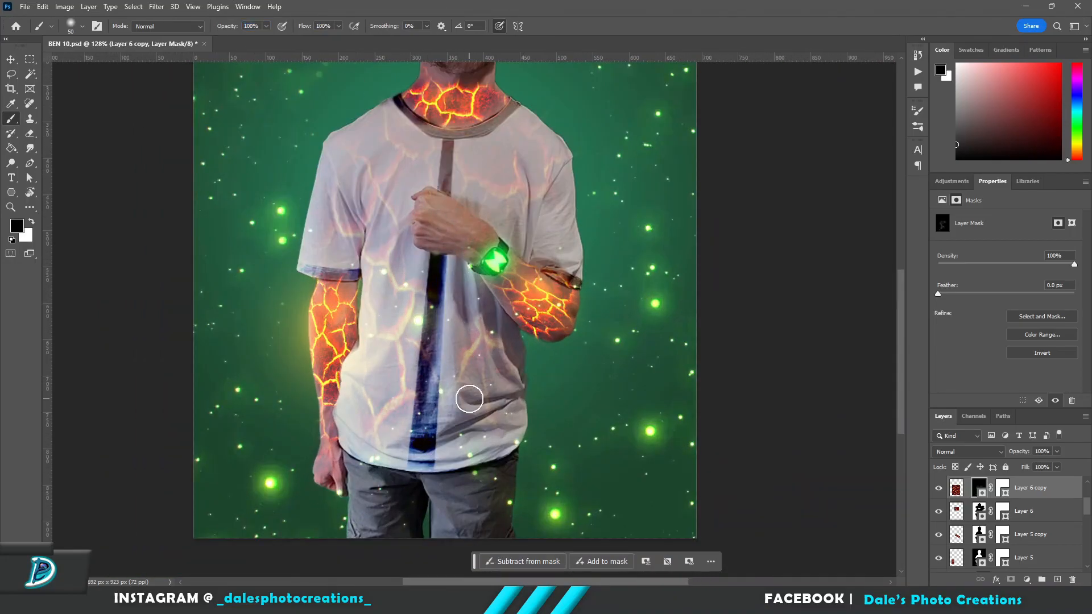
Step: Refine the forearm lava masks along the elbow and sleeve edges with a small brush at full opacity
{"action": "scroll", "coordinate": [609, 287], "scroll_direction": "up", "scroll_amount": 3}
{"action": "key", "text": "alt+bracketleft"}
{"action": "key", "text": "alt+bracketleft"}
{"action": "key", "text": "bracketright"}
{"action": "key", "text": "x"}
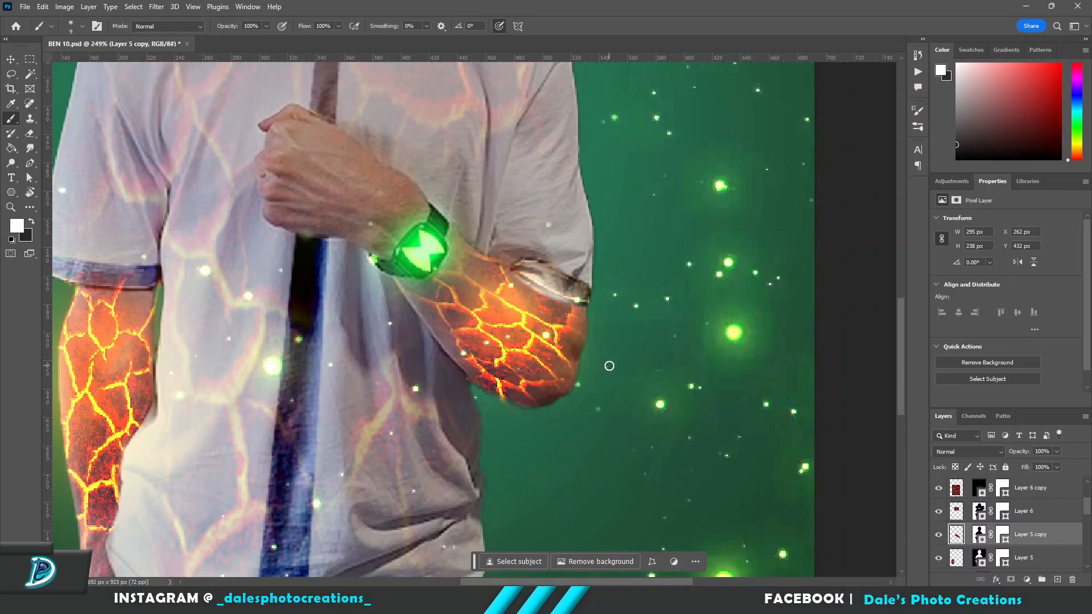
{"action": "scroll", "coordinate": [565, 272], "scroll_direction": "down", "scroll_amount": 1}
{"action": "key", "text": "ctrl+backslash"}
{"action": "key", "text": "x"}
{"action": "key", "text": "alt+bracketleft"}
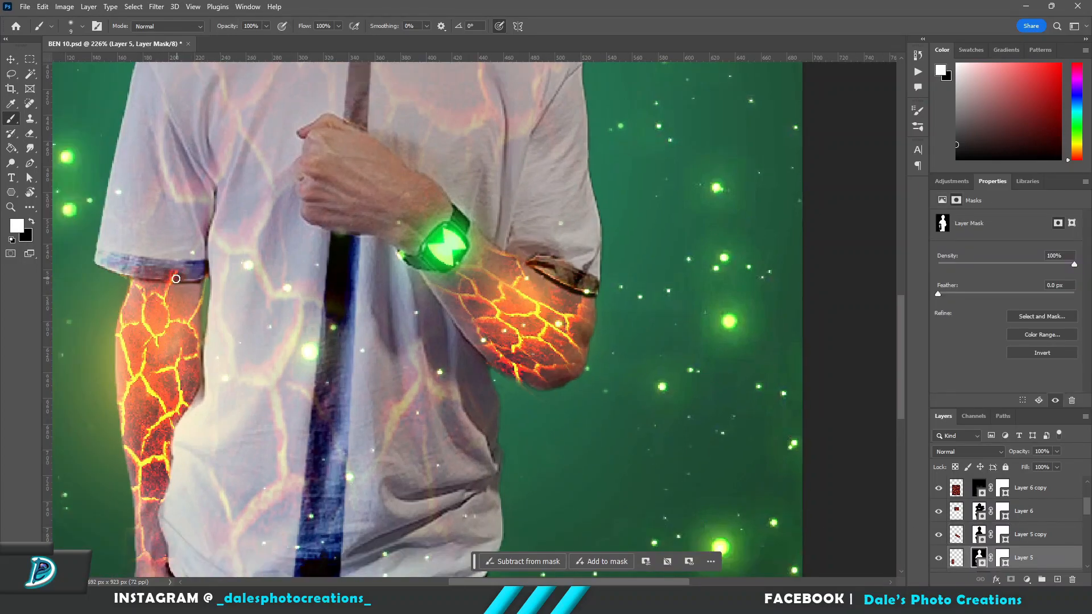
Step: Add an Exposure adjustment above the background gradient and mask it to a soft bright glow behind the subject
{"action": "key", "text": "ctrl+0"}
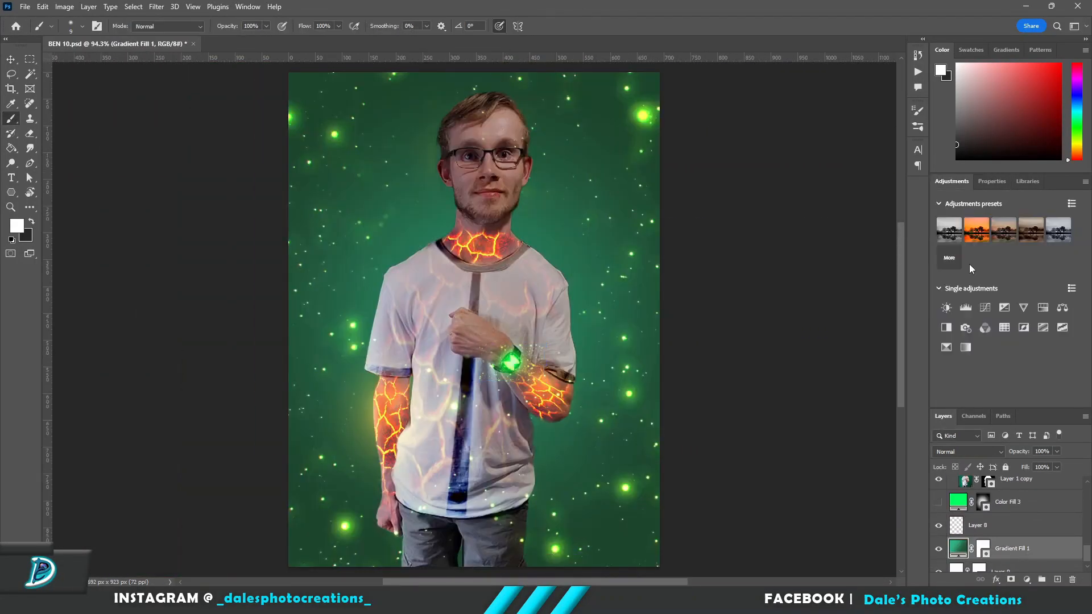
{"action": "left_click", "coordinate": [1004, 308]}
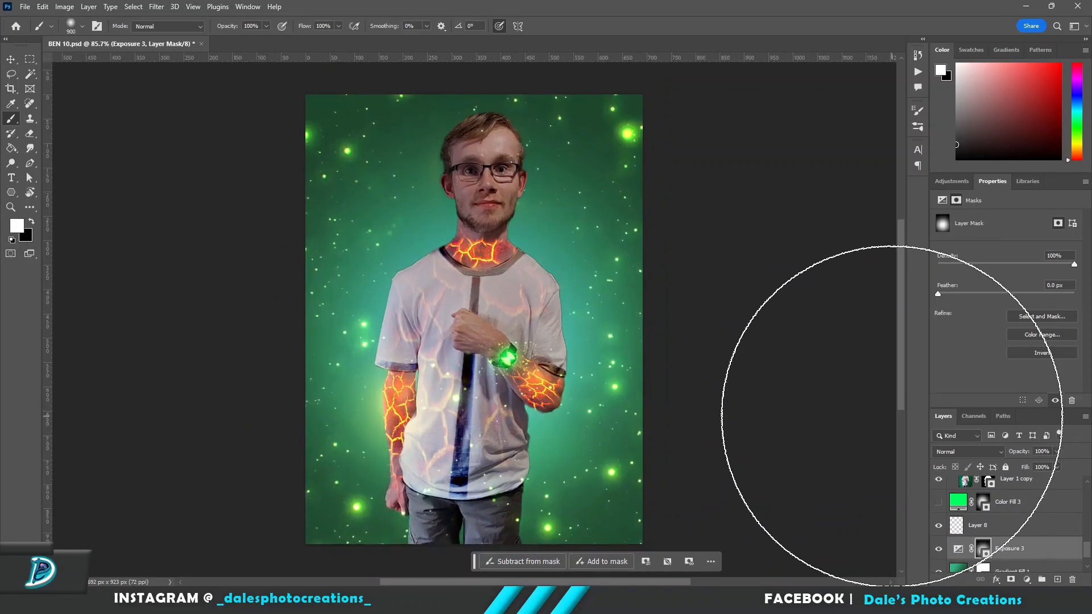
Step: Add a brightening Exposure adjustment clipped to the subject's Generative Fill layer
{"action": "scroll", "coordinate": [1024, 512], "scroll_direction": "up", "scroll_amount": 2}
{"action": "left_click", "coordinate": [1043, 506]}
{"action": "left_click", "coordinate": [951, 180]}
{"action": "left_click", "coordinate": [1005, 307]}
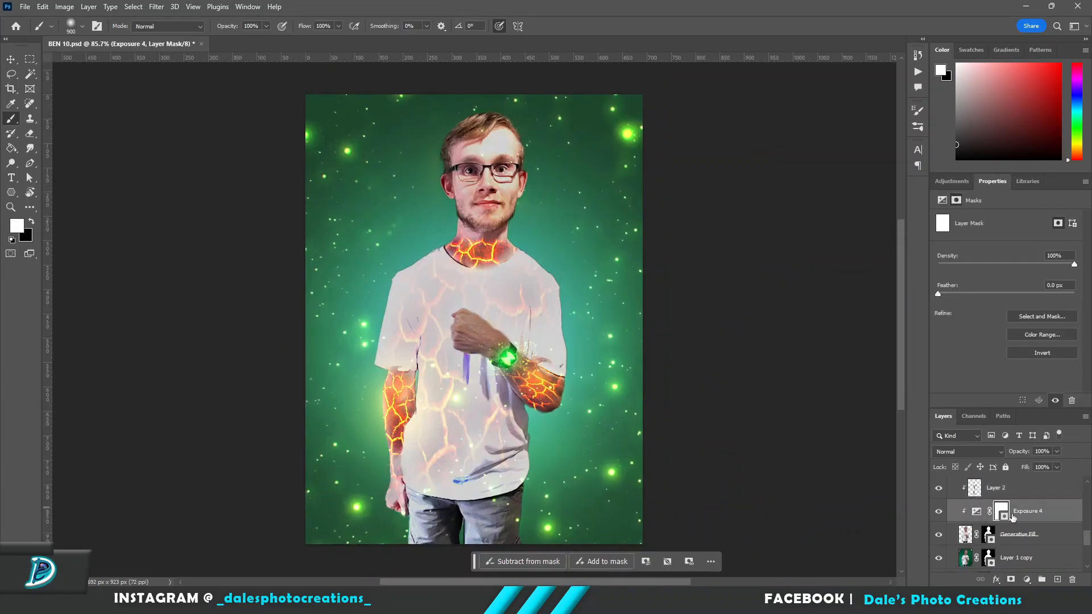
Step: Invert the clipped Exposure mask and paint rim light along the shoulders, sleeves and shirt edges with a 40 px brush
{"action": "scroll", "coordinate": [562, 381], "scroll_direction": "up", "scroll_amount": 2}
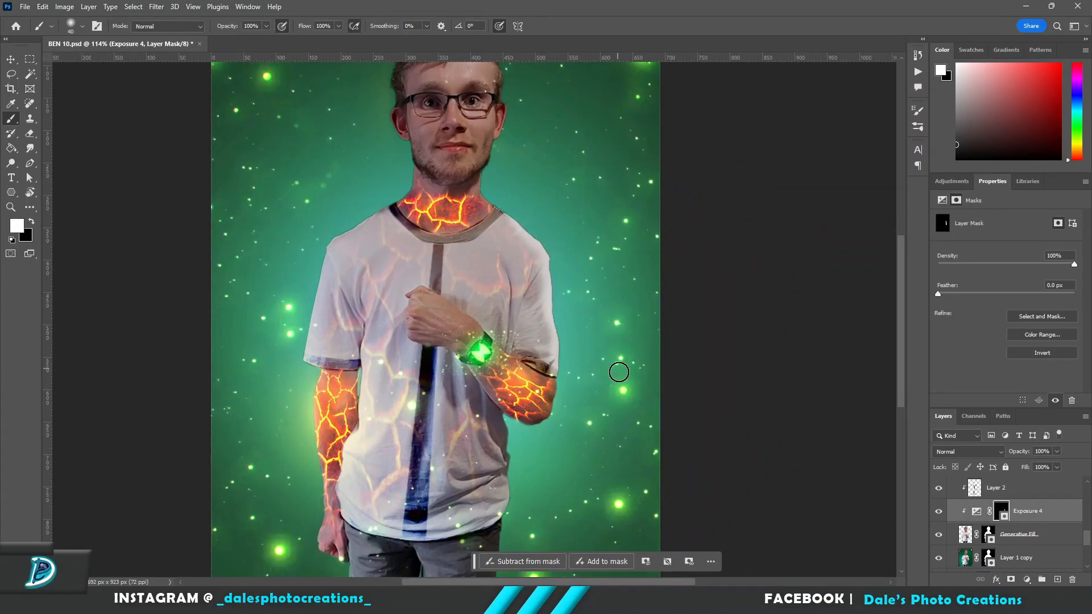
{"action": "scroll", "coordinate": [398, 450], "scroll_direction": "down", "scroll_amount": 3}
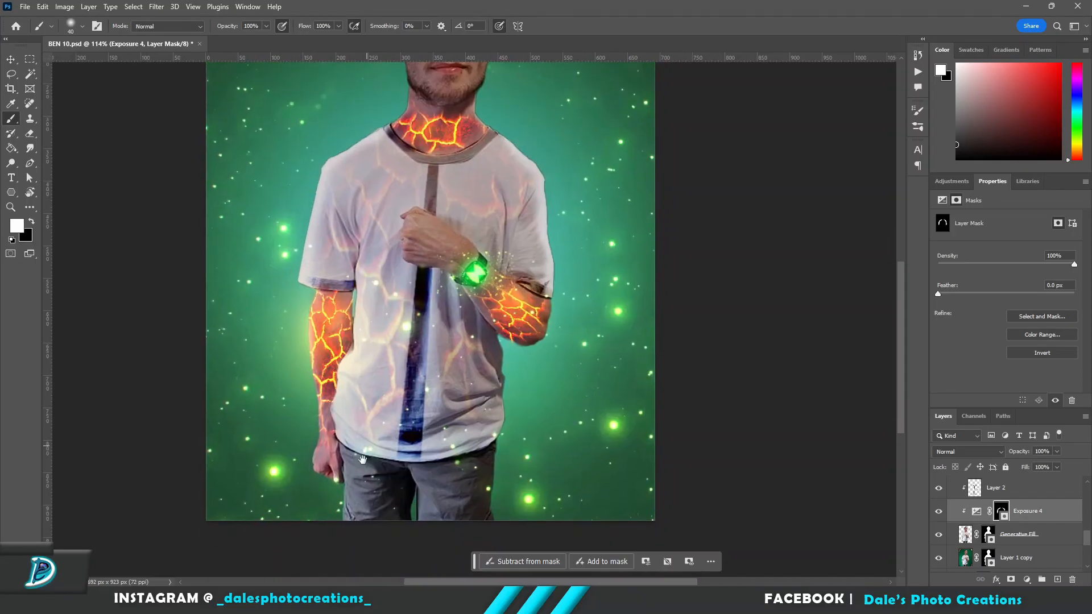
{"action": "scroll", "coordinate": [480, 248], "scroll_direction": "up", "scroll_amount": 5}
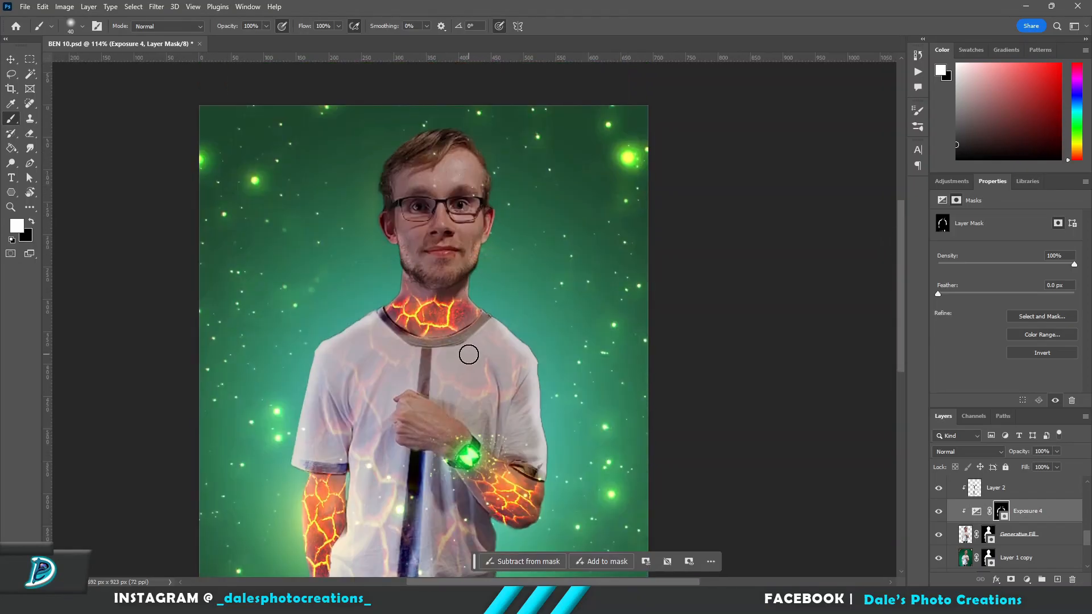
{"action": "key", "text": "x"}
{"action": "scroll", "coordinate": [512, 353], "scroll_direction": "down", "scroll_amount": 3}
{"action": "scroll", "coordinate": [557, 483], "scroll_direction": "up", "scroll_amount": 5}
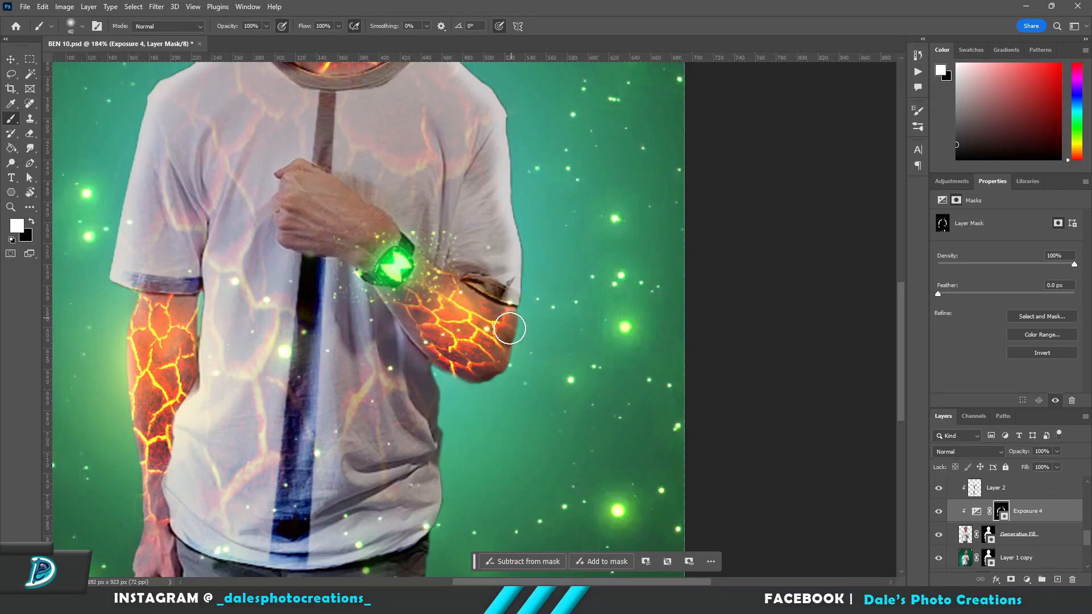
{"action": "scroll", "coordinate": [512, 314], "scroll_direction": "down", "scroll_amount": 3}
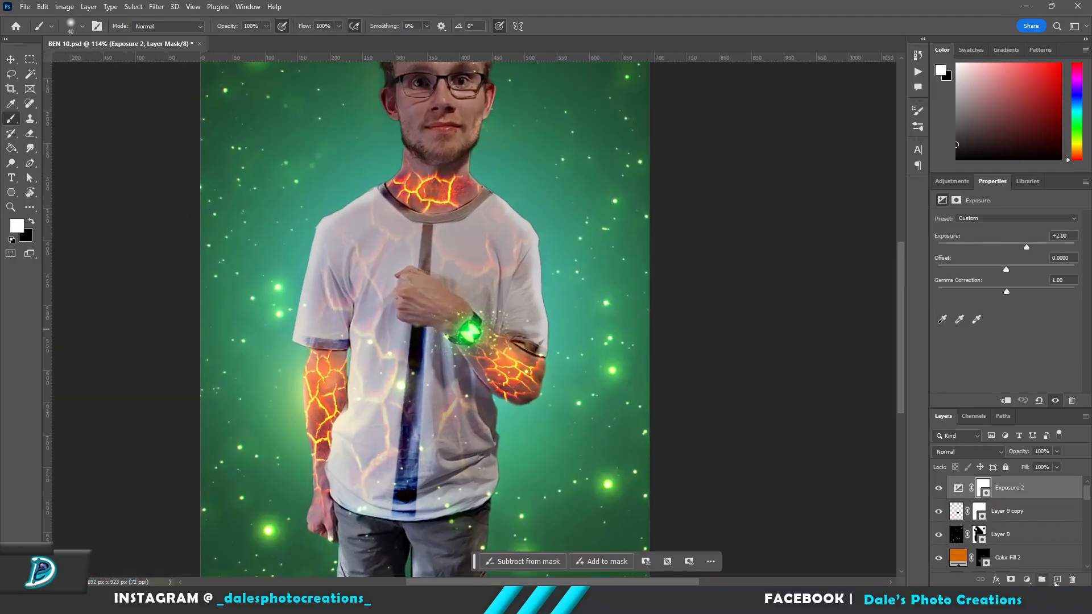
Step: Select the subject's outline and paint orange rim glow along the bent forearm and elbow on the Color Fill 2 mask with a small brush
{"action": "scroll", "coordinate": [566, 415], "scroll_direction": "up", "scroll_amount": 5}
{"action": "scroll", "coordinate": [1006, 523], "scroll_direction": "down", "scroll_amount": 3}
{"action": "left_click", "coordinate": [965, 513], "text": "ctrl"}
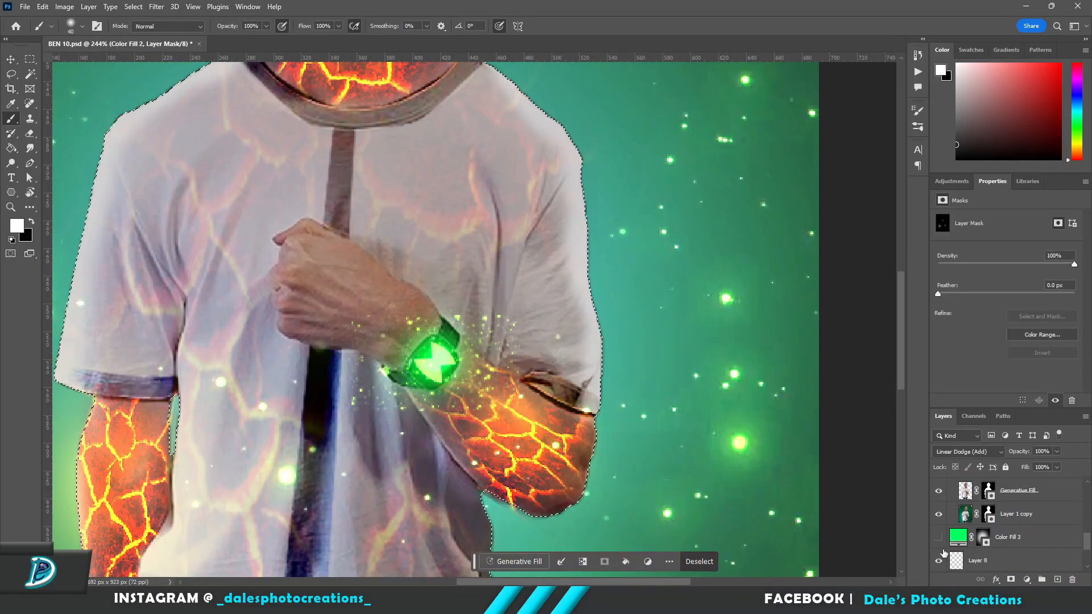
{"action": "key", "text": "bracketleft"}
{"action": "key", "text": "bracketleft"}
{"action": "key", "text": "bracketleft"}
{"action": "key", "text": "bracketleft"}
{"action": "key", "text": "bracketleft"}
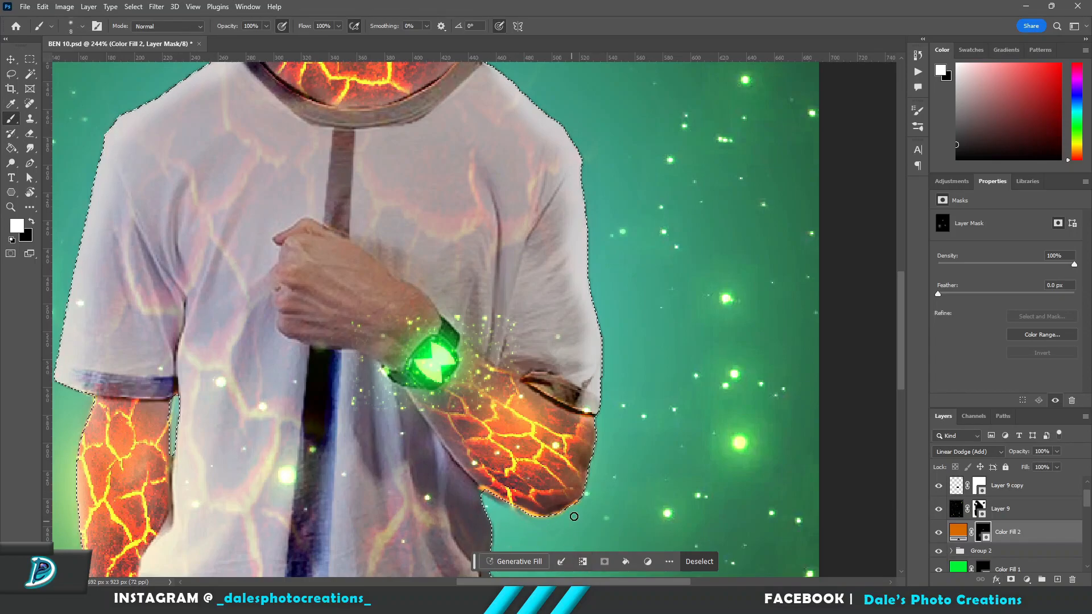
{"action": "left_click_drag", "start_coordinate": [431, 429], "coordinate": [492, 361]}
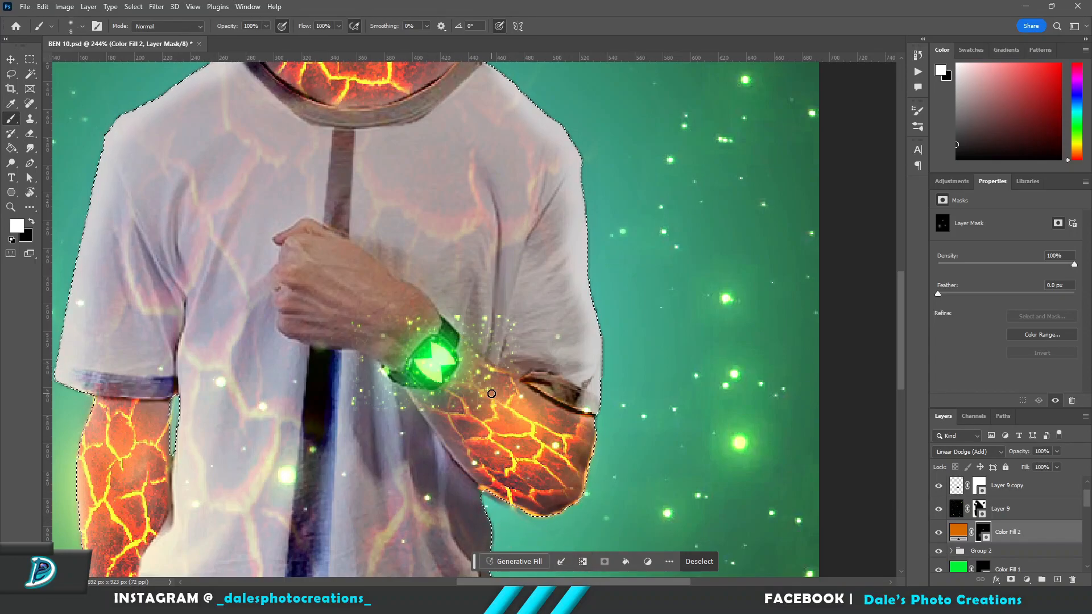
{"action": "scroll", "coordinate": [492, 393], "scroll_direction": "down", "scroll_amount": 1}
{"action": "scroll", "coordinate": [236, 337], "scroll_direction": "down", "scroll_amount": 5}
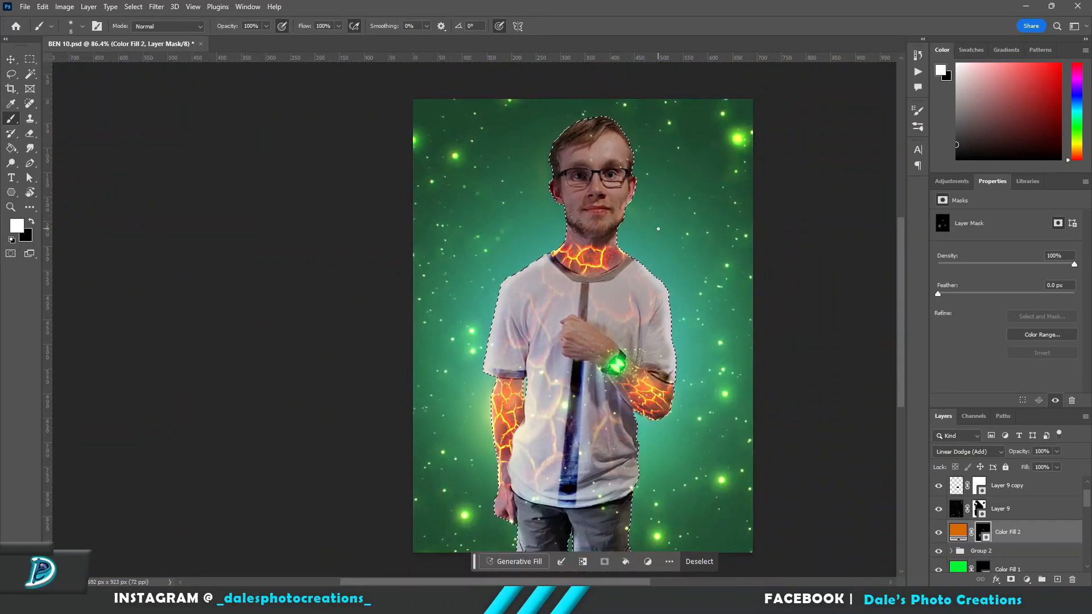
{"action": "left_click", "coordinate": [699, 562]}
Step: Transform the Layer 9 copy particles around the watch to 62.38% width, 99.64% height and a 7.01° rotation
{"action": "scroll", "coordinate": [710, 270], "scroll_direction": "up", "scroll_amount": 3}
{"action": "left_click", "coordinate": [1001, 568]}
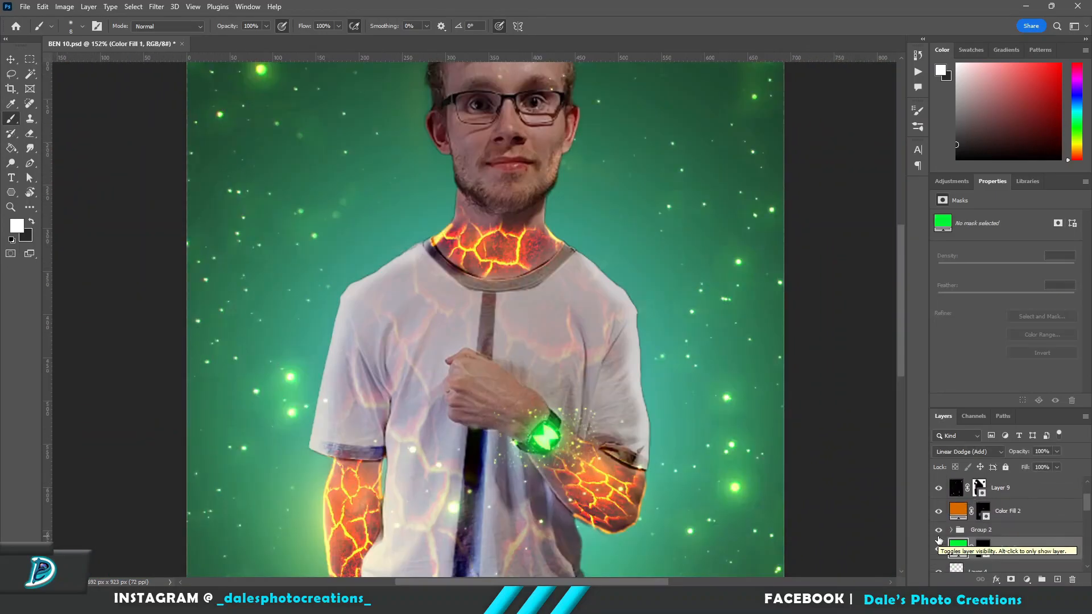
{"action": "left_click", "coordinate": [1009, 488]}
{"action": "key", "text": "ctrl+t"}
{"action": "key", "text": "Return"}
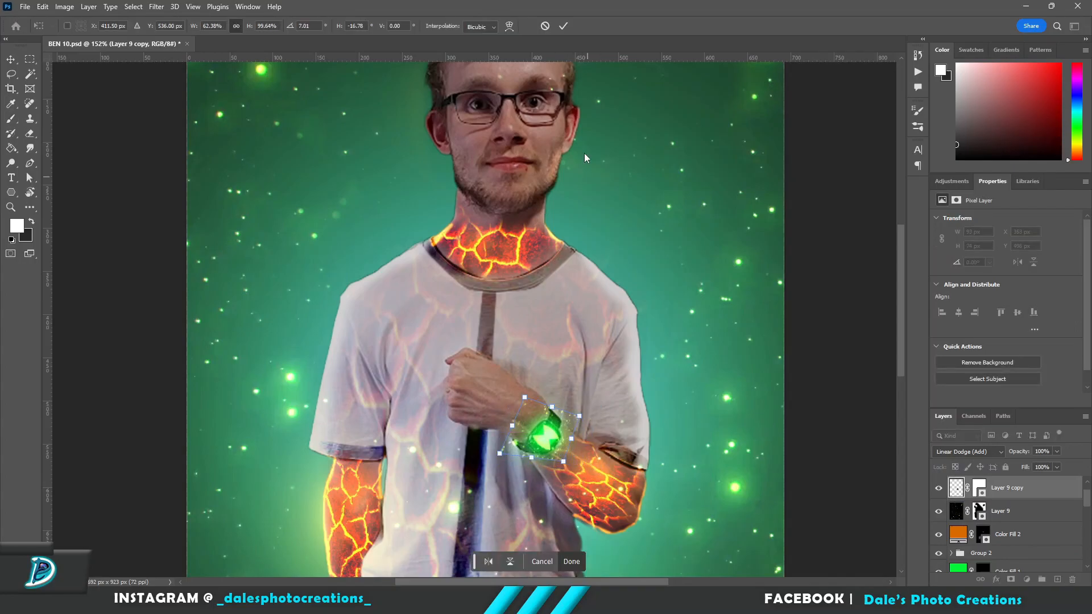
Step: Load the subject's outline as a selection and paint orange rim light along the lowered hand on the Color Fill 2 mask with a 50 px brush
{"action": "scroll", "coordinate": [610, 256], "scroll_direction": "down", "scroll_amount": 2}
{"action": "key", "text": "b"}
{"action": "left_click", "coordinate": [979, 510]}
{"action": "key", "text": "x"}
{"action": "key", "text": "alt+bracketleft"}
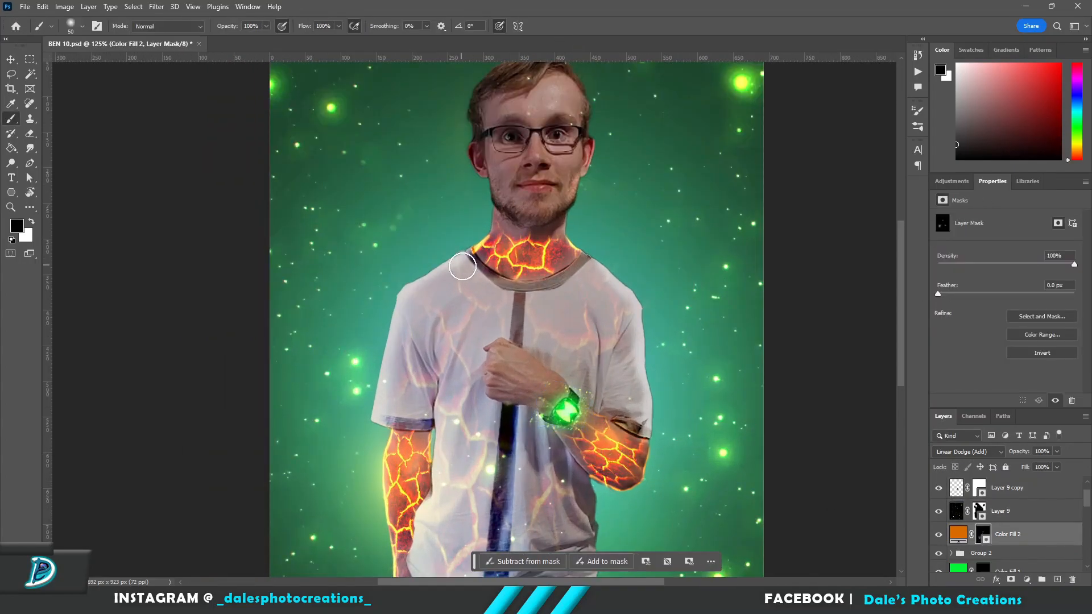
{"action": "scroll", "coordinate": [727, 296], "scroll_direction": "down", "scroll_amount": 2}
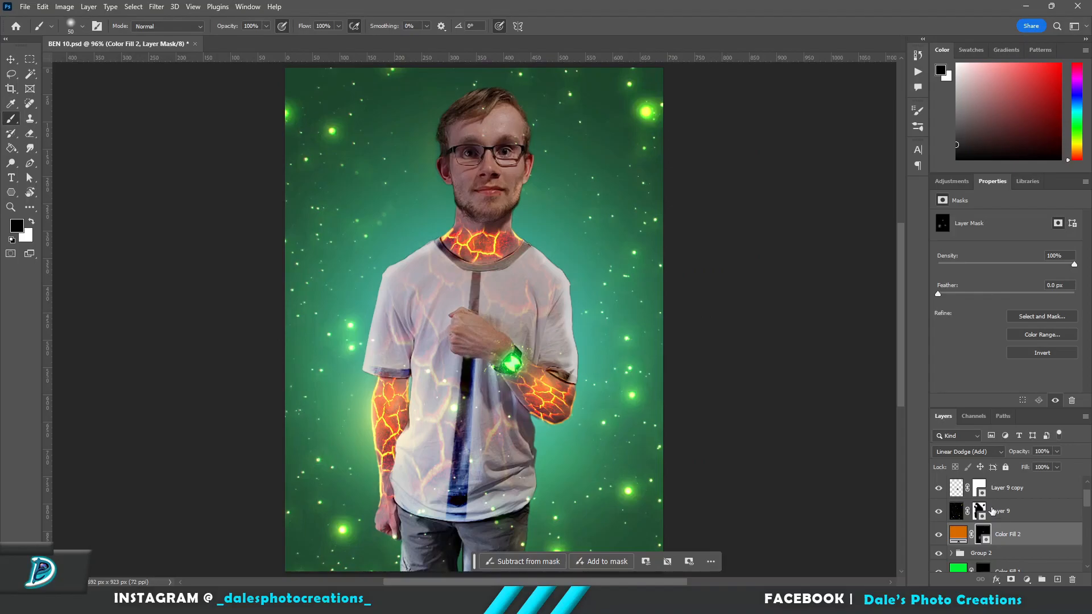
{"action": "scroll", "coordinate": [407, 499], "scroll_direction": "up", "scroll_amount": 2}
{"action": "scroll", "coordinate": [1001, 540], "scroll_direction": "down", "scroll_amount": 3}
{"action": "left_click", "coordinate": [988, 563], "text": "ctrl"}
{"action": "scroll", "coordinate": [346, 384], "scroll_direction": "down", "scroll_amount": 3}
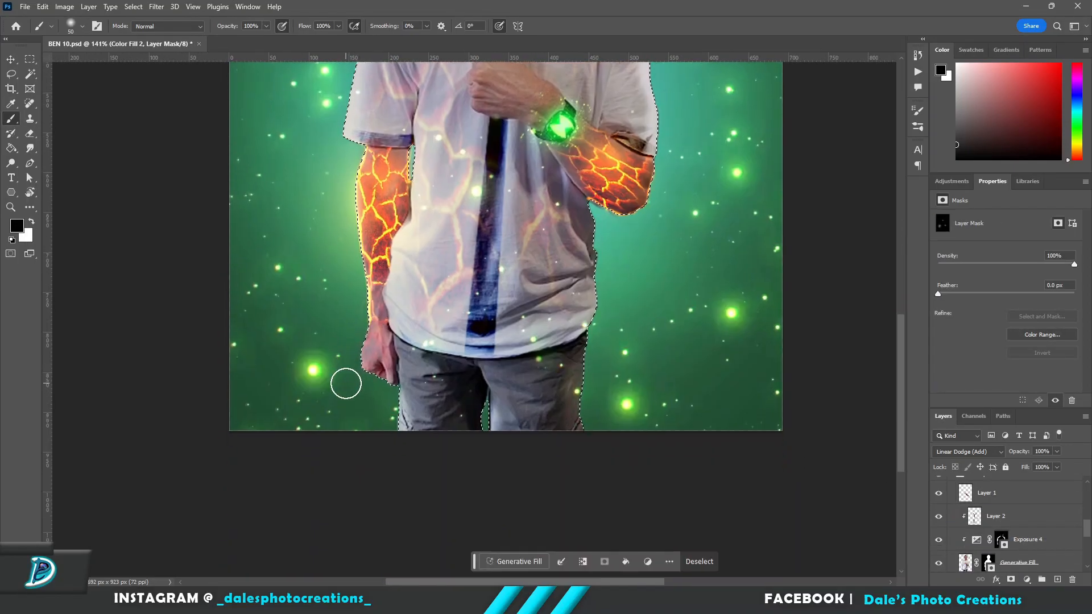
{"action": "scroll", "coordinate": [345, 384], "scroll_direction": "up", "scroll_amount": 2}
{"action": "key", "text": "x"}
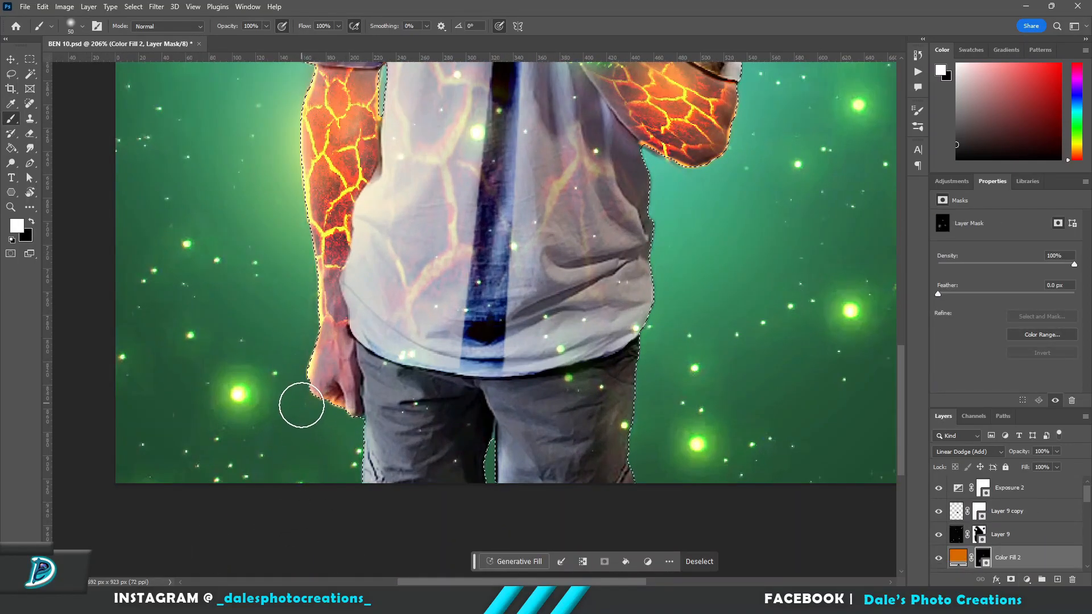
{"action": "scroll", "coordinate": [305, 408], "scroll_direction": "down", "scroll_amount": 2}
{"action": "scroll", "coordinate": [455, 170], "scroll_direction": "up", "scroll_amount": 3}
{"action": "key", "text": "x"}
Step: Target the Generative Fill mask, bring up Select and Mask for it, and load the mask as a selection
{"action": "scroll", "coordinate": [955, 513], "scroll_direction": "down", "scroll_amount": 3}
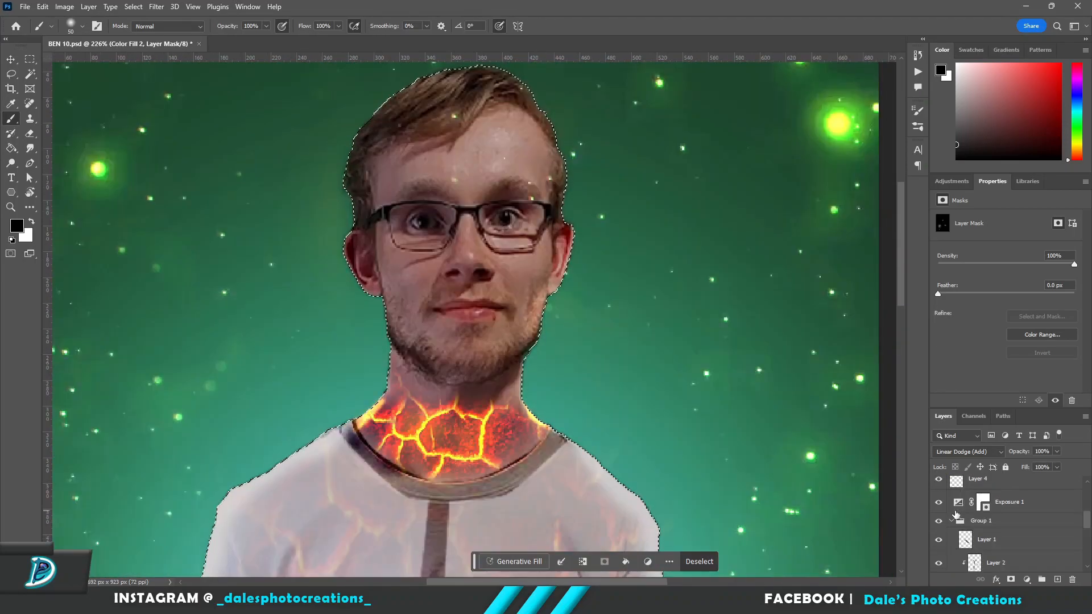
{"action": "scroll", "coordinate": [955, 514], "scroll_direction": "down", "scroll_amount": 1}
{"action": "left_click", "coordinate": [961, 506]}
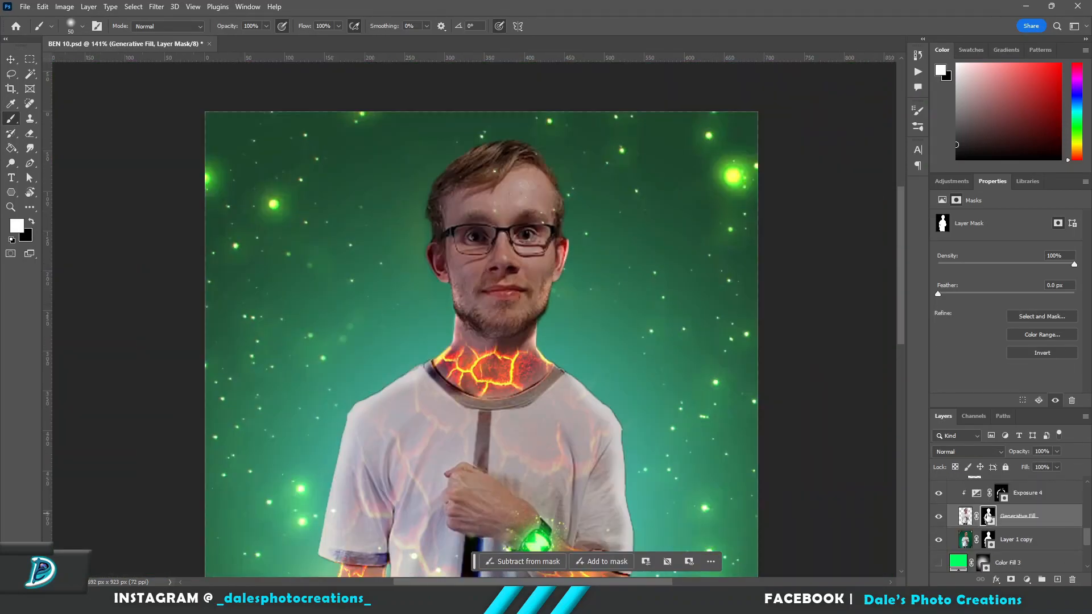
{"action": "key", "text": "ctrl+alt+r"}
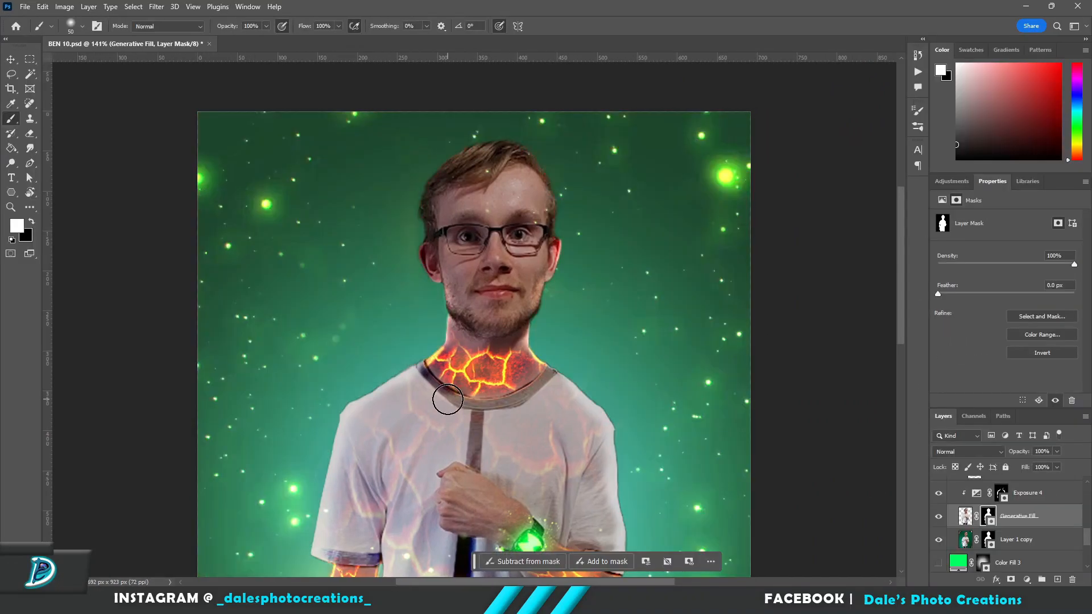
{"action": "scroll", "coordinate": [483, 319], "scroll_direction": "up", "scroll_amount": 2}
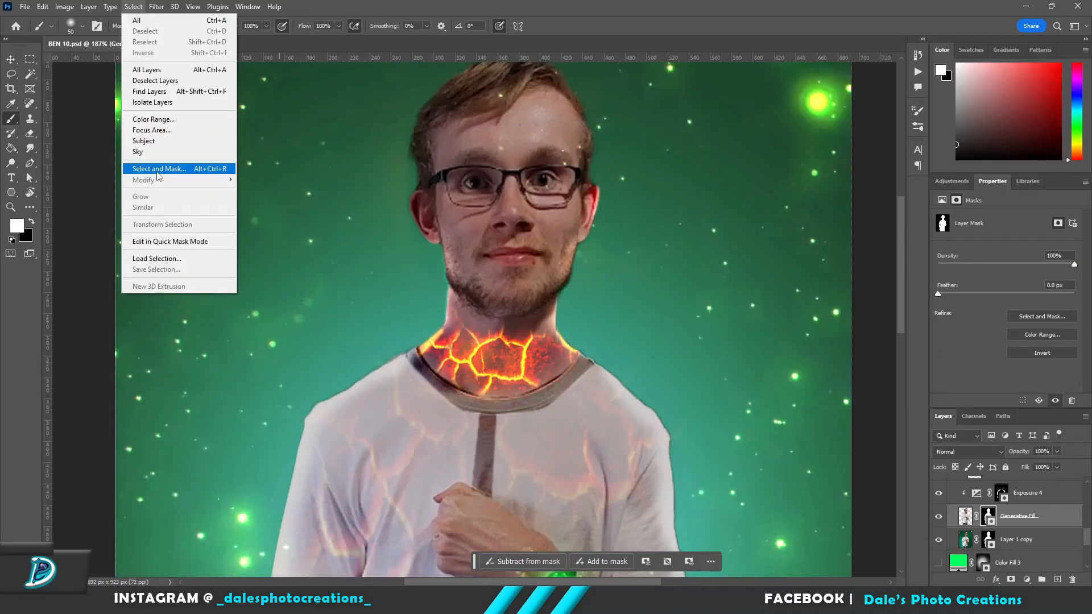
{"action": "left_click", "coordinate": [988, 515], "text": "ctrl"}
Step: Modify and invert the subject selection, fill the surrounding area with black on the Generative Fill mask, and deselect
{"action": "left_click", "coordinate": [133, 7]}
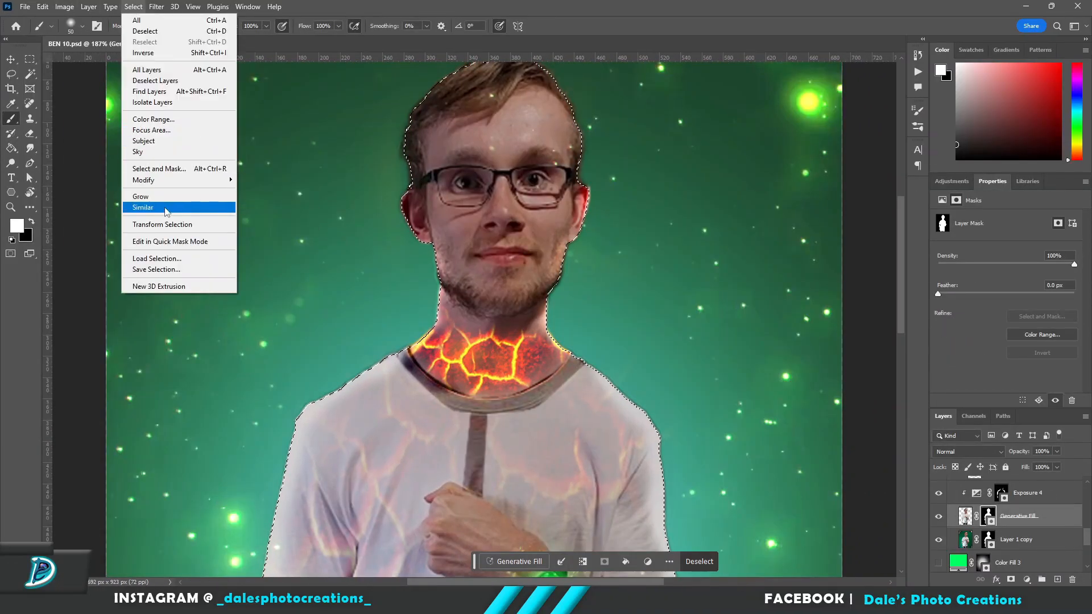
{"action": "mouse_move", "coordinate": [156, 6]}
{"action": "left_click", "coordinate": [165, 251]}
{"action": "left_click", "coordinate": [318, 286]}
{"action": "key", "text": "Return"}
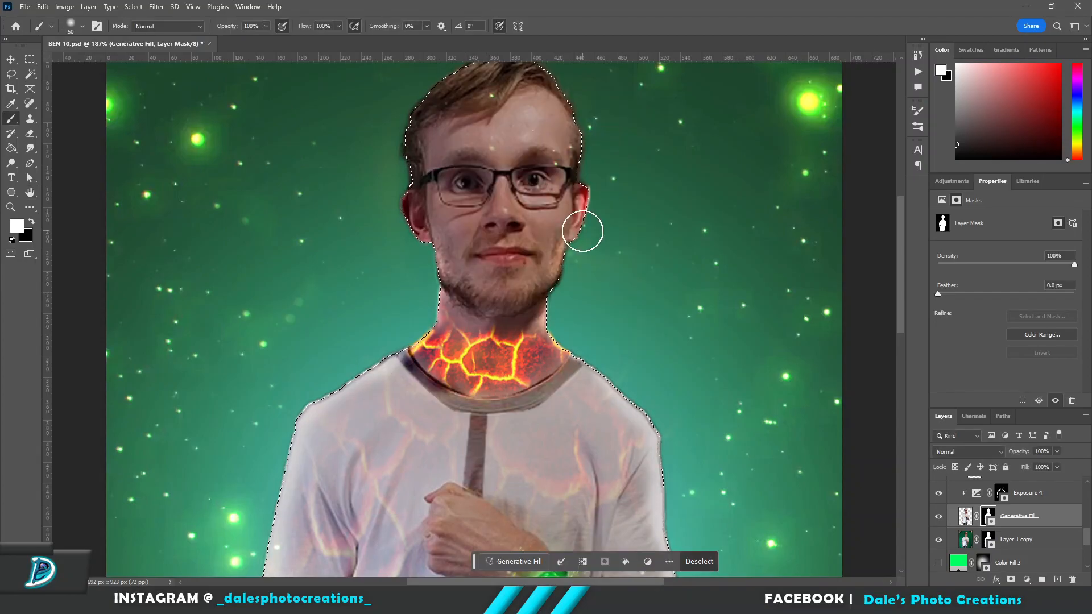
{"action": "key", "text": "g"}
{"action": "key", "text": "x"}
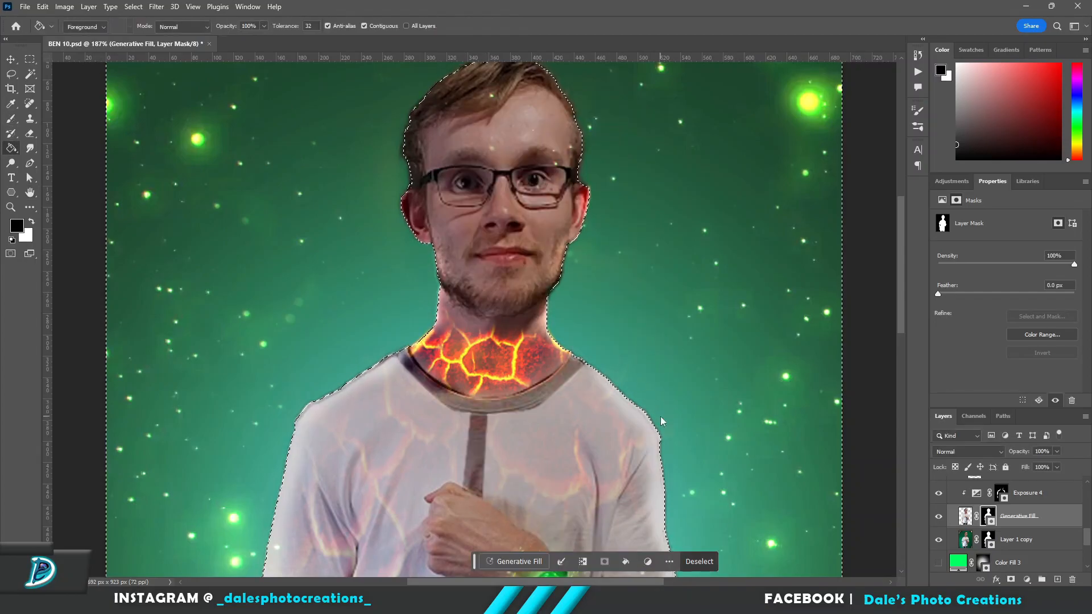
{"action": "key", "text": "ctrl+d"}
Step: Smudge the Exposure 4 mask along the subject's lower edges with an 80 px Smudge brush at 100% strength
{"action": "scroll", "coordinate": [664, 418], "scroll_direction": "down", "scroll_amount": 4}
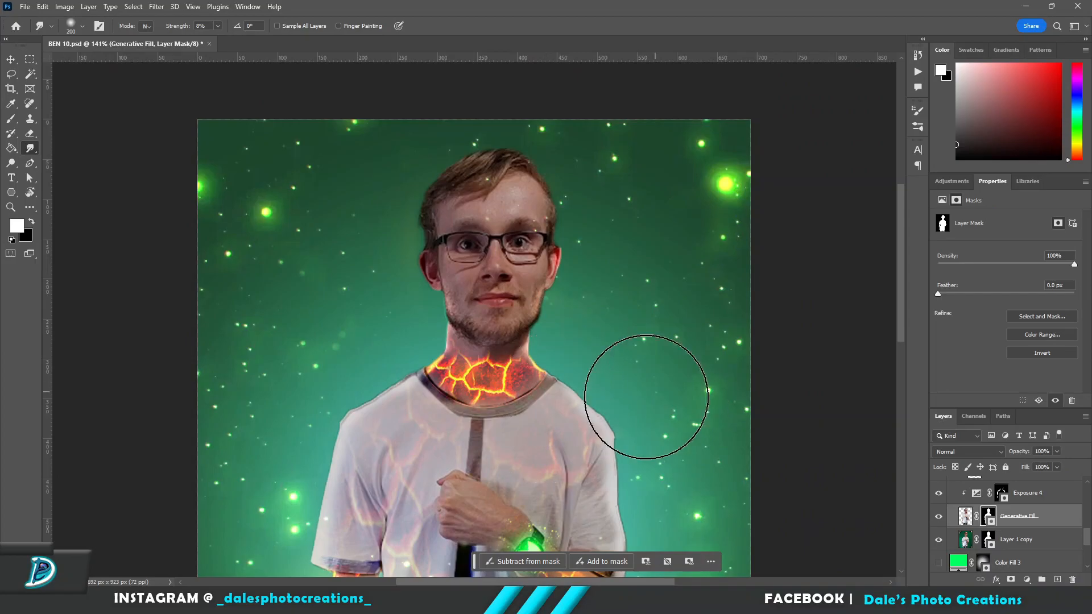
{"action": "scroll", "coordinate": [689, 496], "scroll_direction": "down", "scroll_amount": 3}
{"action": "key", "text": "alt+]"}
{"action": "scroll", "coordinate": [444, 438], "scroll_direction": "up", "scroll_amount": 3}
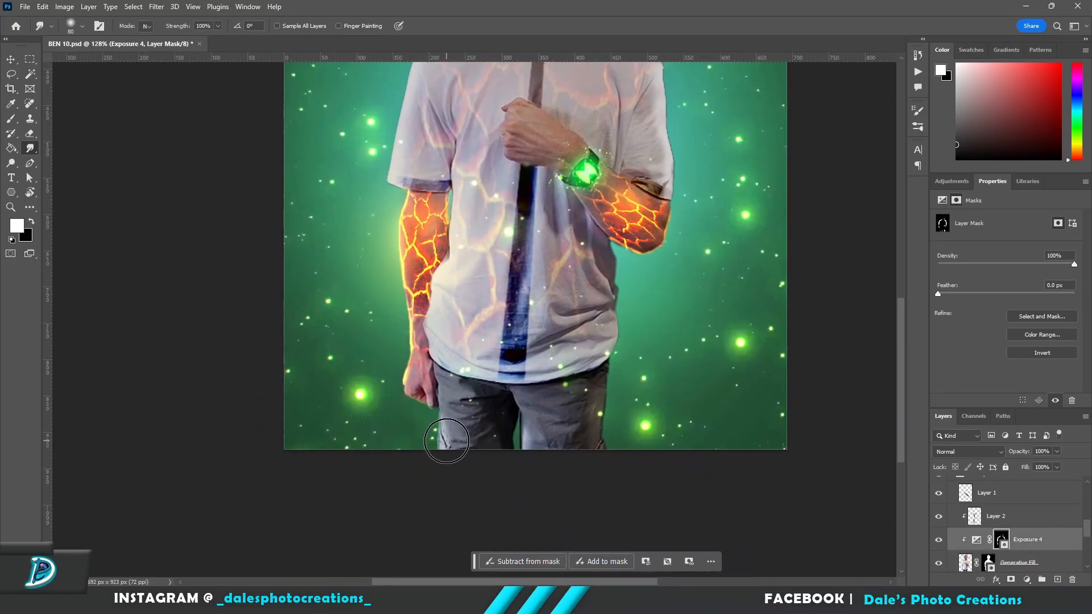
{"action": "scroll", "coordinate": [690, 480], "scroll_direction": "down", "scroll_amount": 3}
{"action": "scroll", "coordinate": [466, 362], "scroll_direction": "up", "scroll_amount": 5}
{"action": "key", "text": "x"}
Step: Refine the Generative Fill mask in Select and Mask with Smooth set to 27
{"action": "key", "text": "alt+bracketleft"}
{"action": "key", "text": "ctrl+alt+r"}
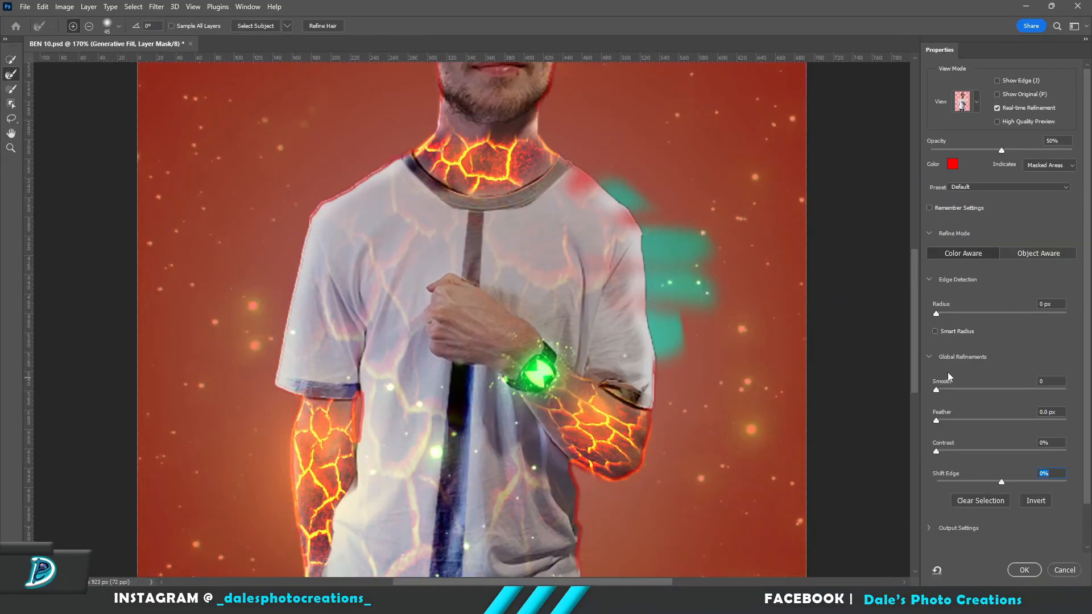
{"action": "left_click", "coordinate": [1052, 381]}
{"action": "type", "text": "27"}
{"action": "key", "text": "Tab"}
{"action": "key", "text": "Return"}
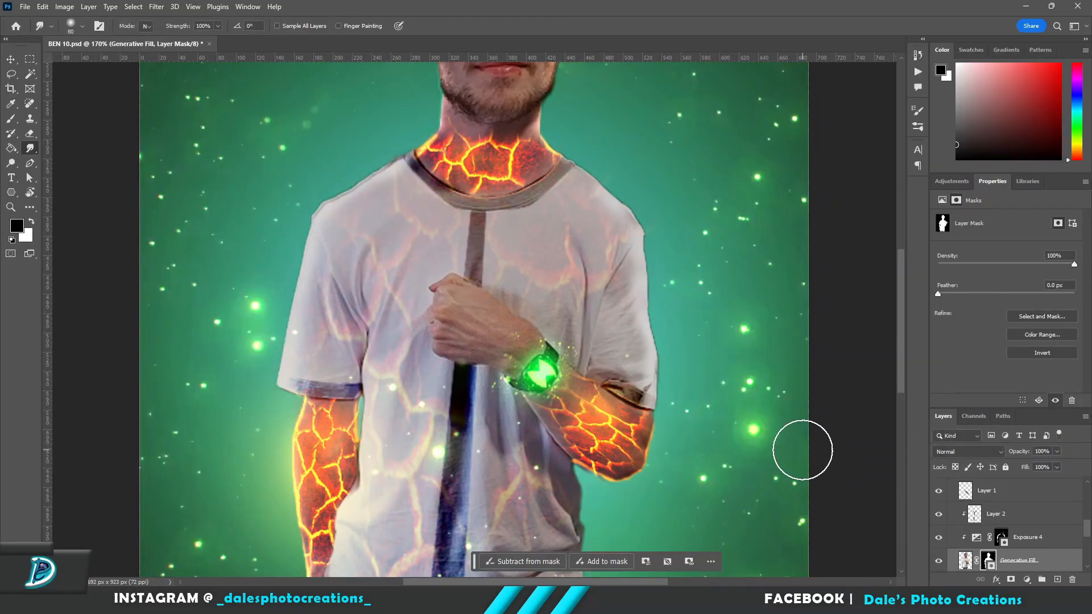
Step: Fit the composite in view, group all layers and convert the group to a smart object
{"action": "key", "text": "ctrl+0"}
{"action": "left_click", "coordinate": [1006, 487]}
{"action": "right_click", "coordinate": [1006, 489]}
{"action": "left_click", "coordinate": [906, 508]}
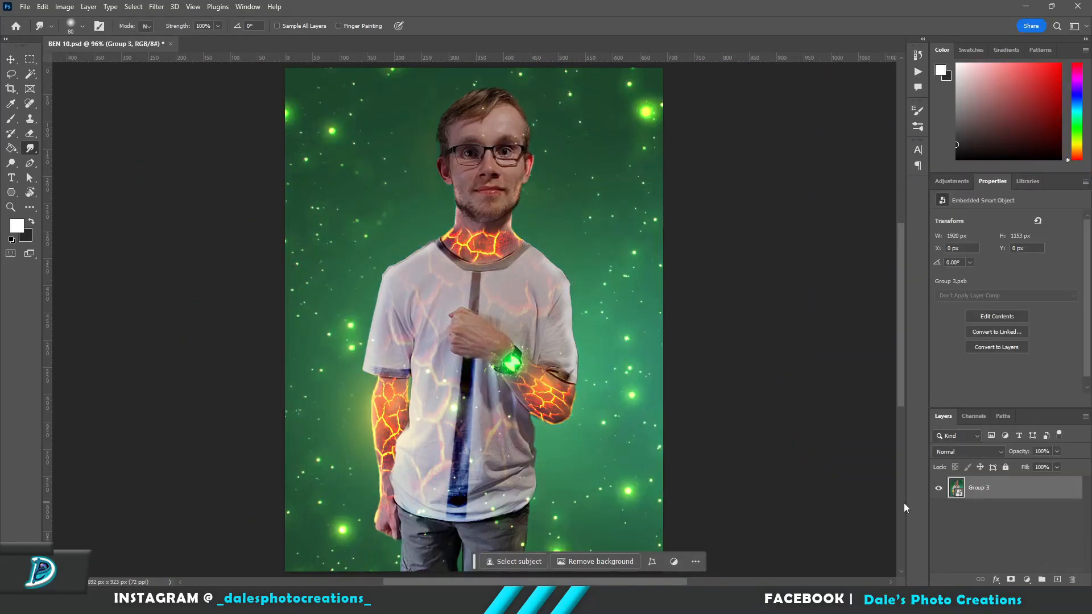
Step: Start a Camera Raw Filter on the composite and set Exposure to +0.50, Contrast to +32 and Highlights to +7
{"action": "left_click", "coordinate": [156, 6]}
{"action": "left_click", "coordinate": [211, 90]}
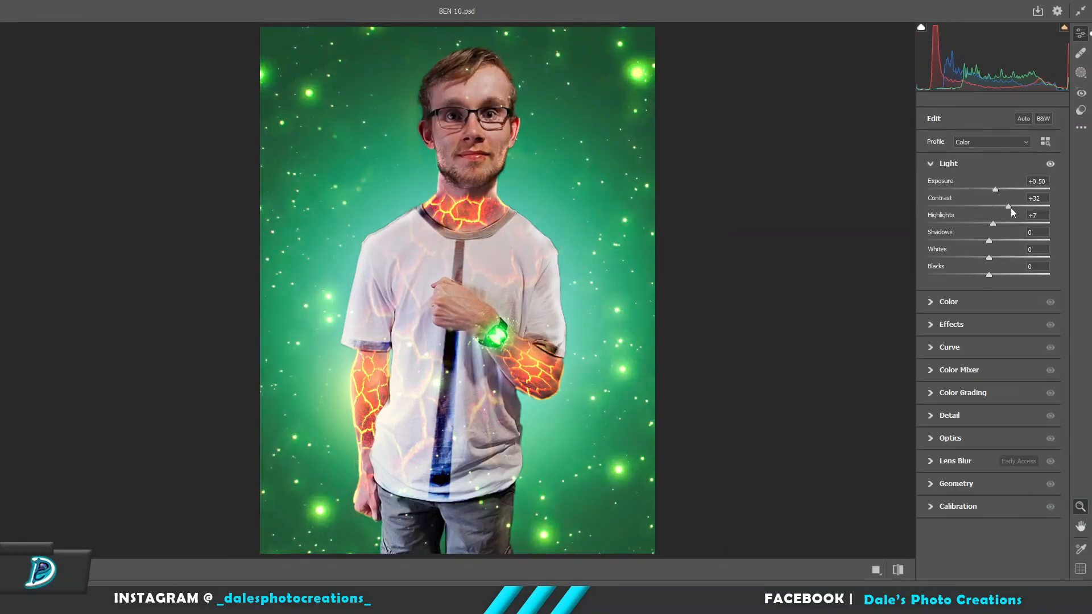
{"action": "left_click_drag", "start_coordinate": [989, 223], "coordinate": [1003, 250]}
Step: Adjust the color and set the effects to Clarity +20, Dehaze +6, Vignette -14 and Grain 8
{"action": "left_click", "coordinate": [948, 301]}
{"action": "left_click", "coordinate": [952, 302]}
{"action": "left_click_drag", "start_coordinate": [989, 267], "coordinate": [998, 265]}
{"action": "left_click_drag", "start_coordinate": [928, 306], "coordinate": [935, 312]}
{"action": "left_click_drag", "start_coordinate": [989, 287], "coordinate": [981, 287]}
Step: Shift the Color Mixer hues to Reds -28, Oranges +7, Yellows +9 and Greens +24
{"action": "left_click", "coordinate": [973, 349]}
{"action": "left_click_drag", "start_coordinate": [989, 357], "coordinate": [1004, 393]}
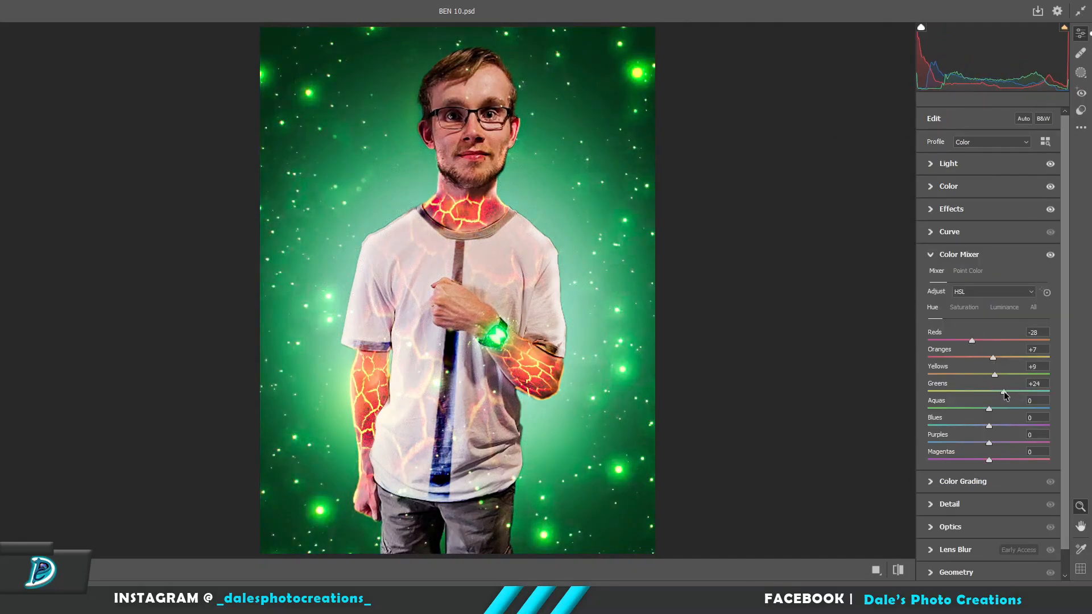
Step: Set Sharpening to 11 and Color Noise Reduction to 100, and adjust the Optics correction
{"action": "left_click", "coordinate": [951, 503]}
{"action": "left_click_drag", "start_coordinate": [1033, 349], "coordinate": [1017, 374]}
{"action": "left_click", "coordinate": [949, 393]}
{"action": "left_click", "coordinate": [955, 419]}
{"action": "left_click", "coordinate": [957, 527]}
Step: Clear the Detail adjustments and set Texture to -6 in the effects
{"action": "key", "text": "ctrl+plus"}
{"action": "left_click", "coordinate": [949, 266]}
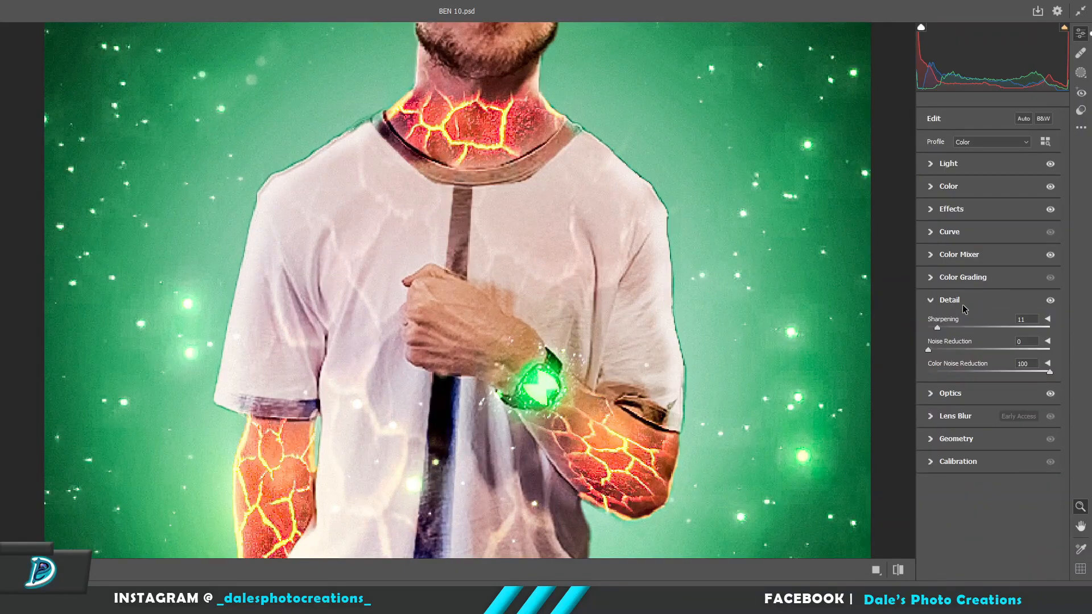
{"action": "key", "text": "ctrl+minus"}
{"action": "left_click", "coordinate": [951, 208]}
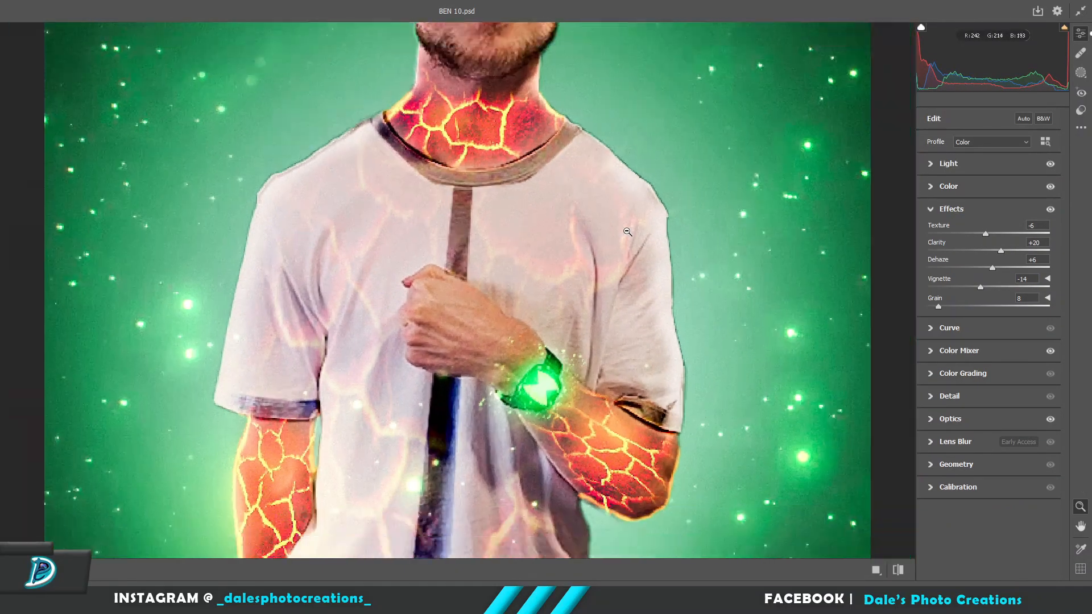
{"action": "key", "text": "ctrl+0"}
Step: Inspect the graded composite up close and apply the Camera Raw adjustments
{"action": "left_click", "coordinate": [515, 52]}
{"action": "key", "text": "h"}
{"action": "left_click_drag", "start_coordinate": [396, 208], "coordinate": [567, 353]}
{"action": "key", "text": "z"}
{"action": "key", "text": "ctrl+0"}
{"action": "key", "text": "Return"}
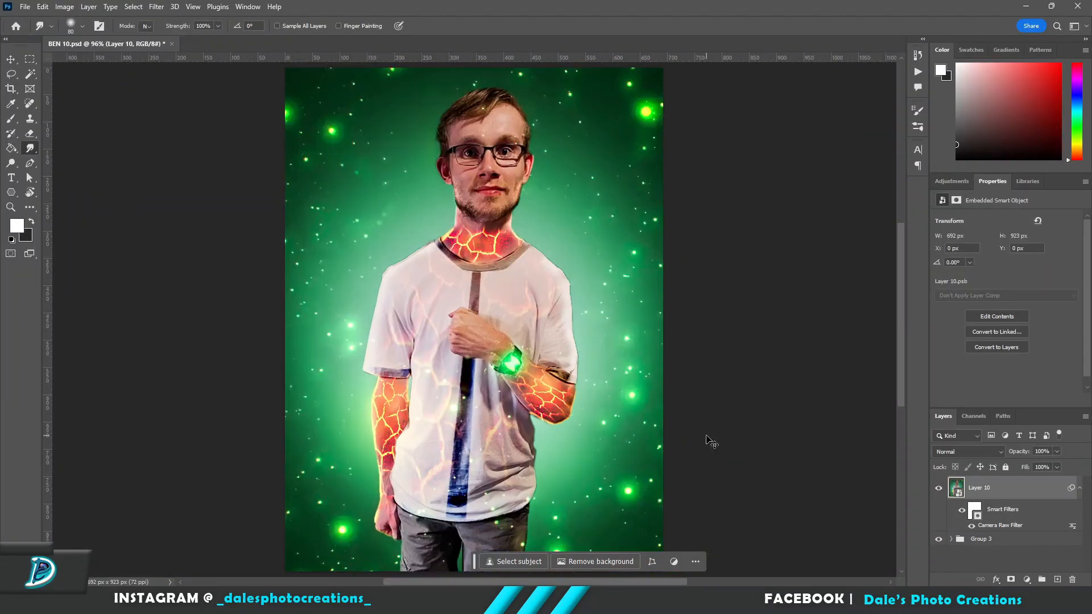
Step: Save a copy of the finished composite
{"action": "key", "text": "alt+ctrl+s"}
{"action": "double_click", "coordinate": [110, 375]}
{"action": "key", "text": "Return"}
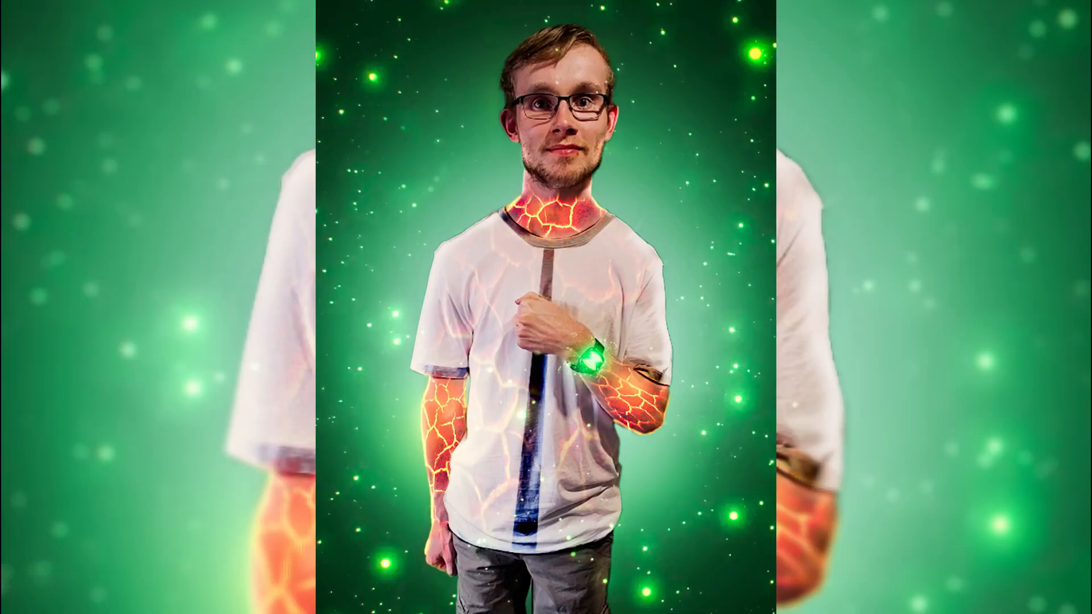